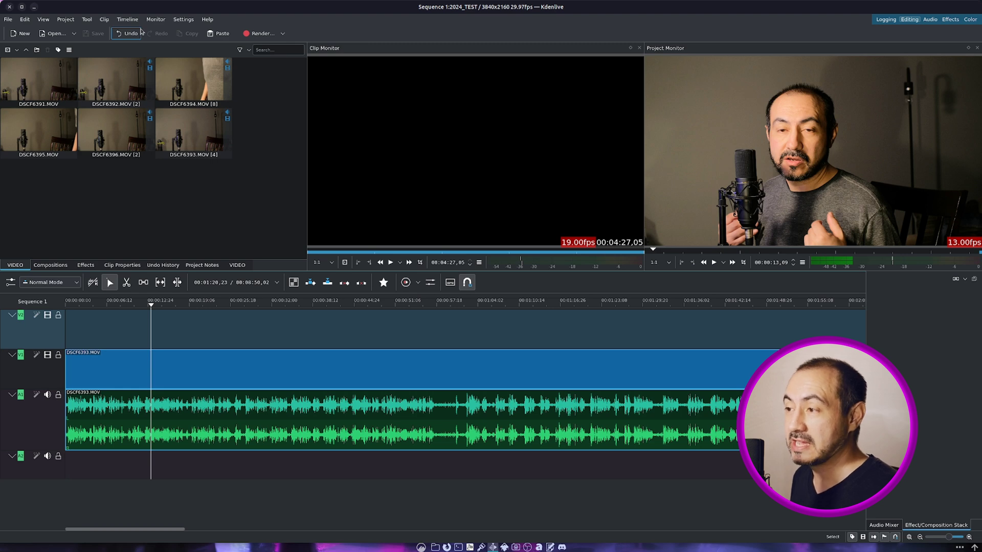
# Step: Review the project settings and profile manager, then close both without changes
pyautogui.click(65, 19)
pyautogui.click(87, 206)
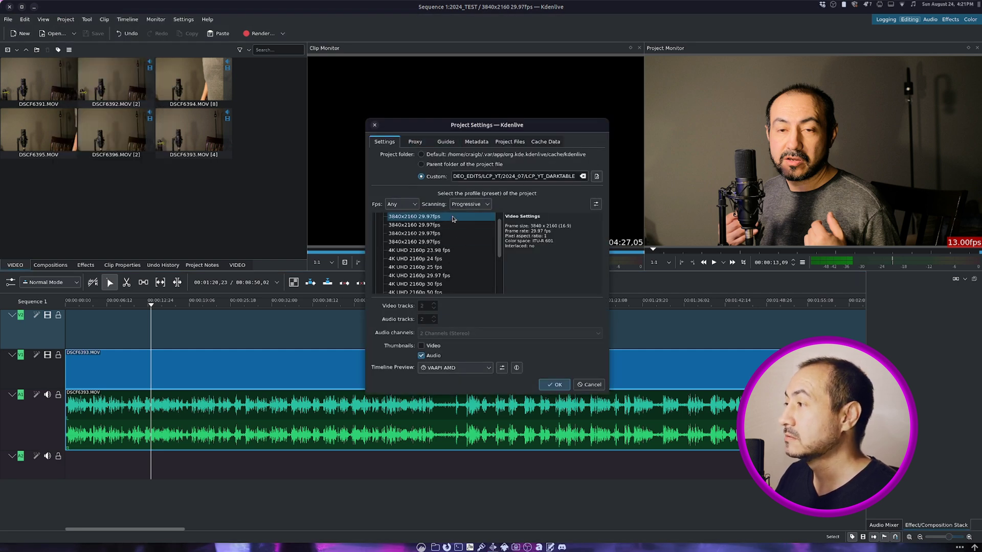
pyautogui.click(595, 204)
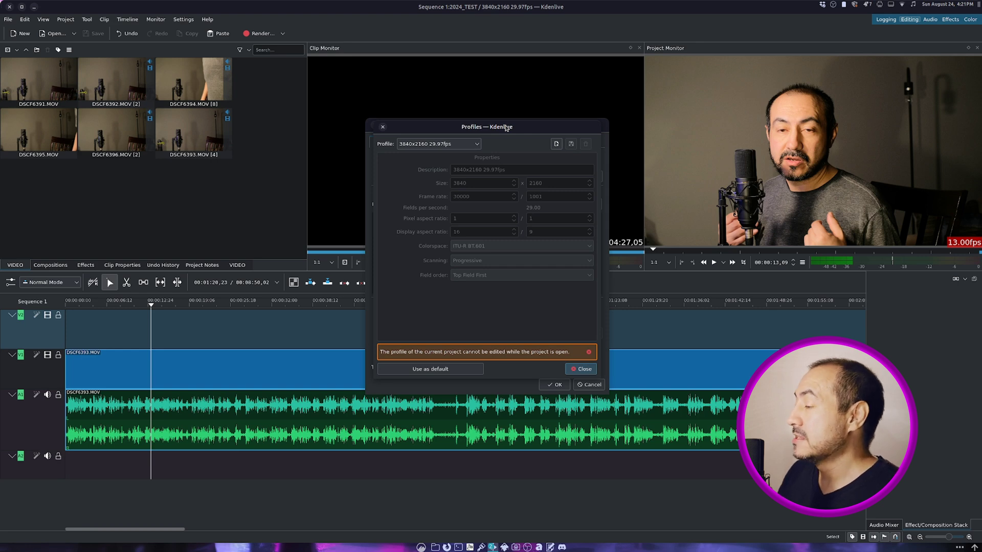
pyautogui.click(585, 369)
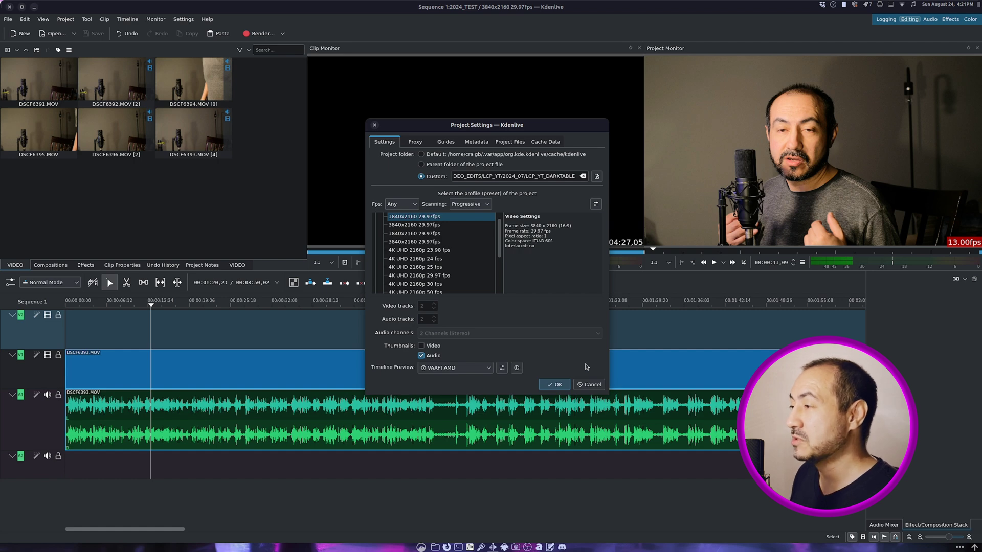
pyautogui.click(589, 384)
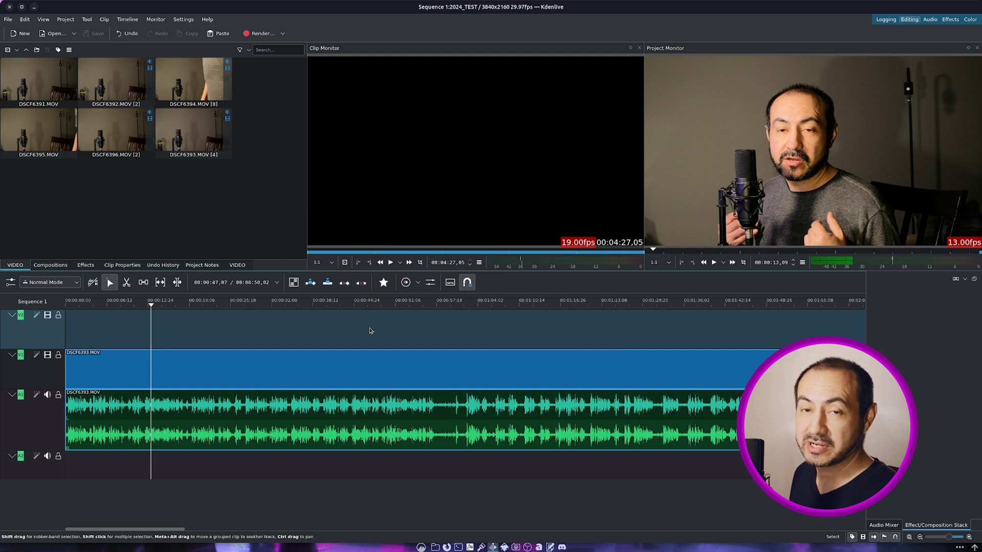
# Step: Check the Project Monitor overlay options and set the playhead at about 13 seconds
pyautogui.click(212, 305)
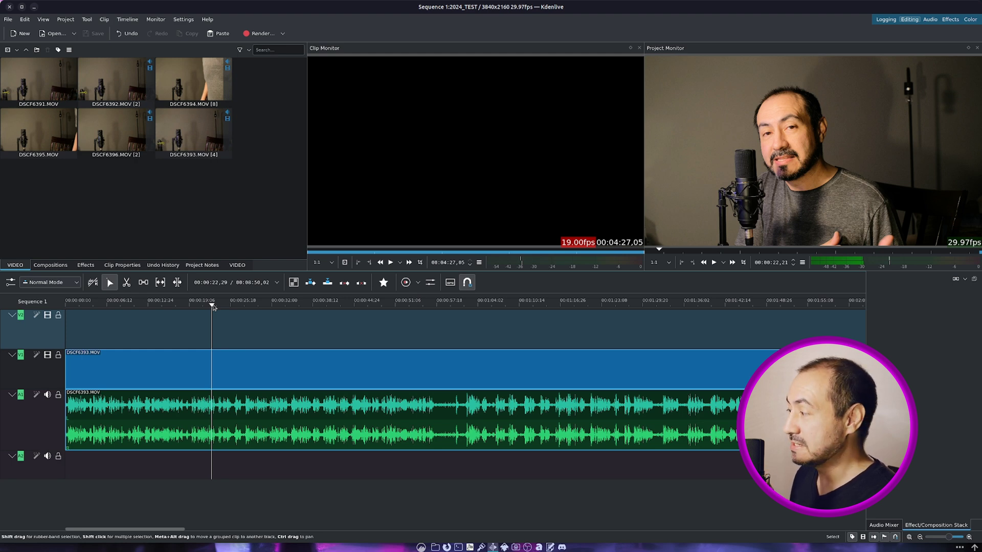
pyautogui.moveTo(213, 307); pyautogui.dragTo(181, 323)
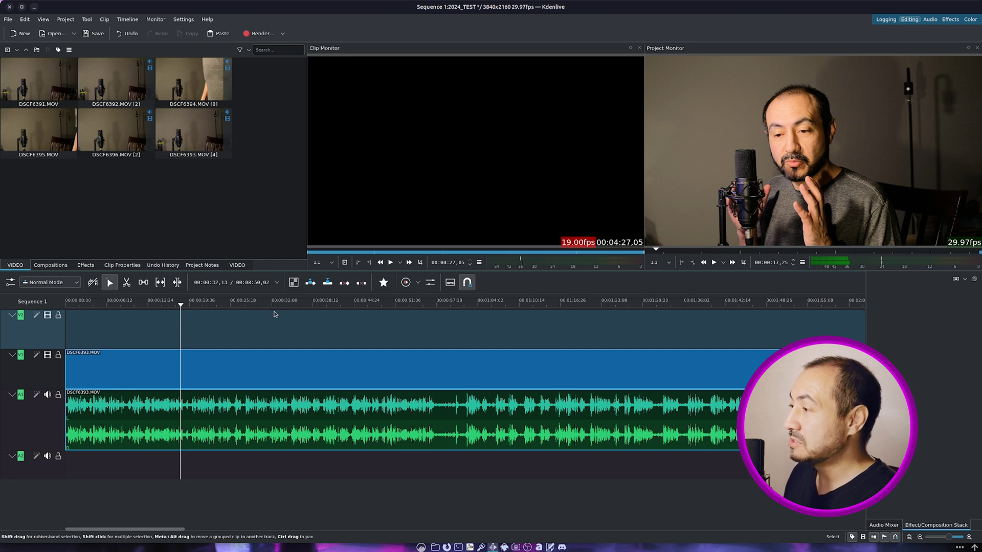
pyautogui.rightClick(861, 233)
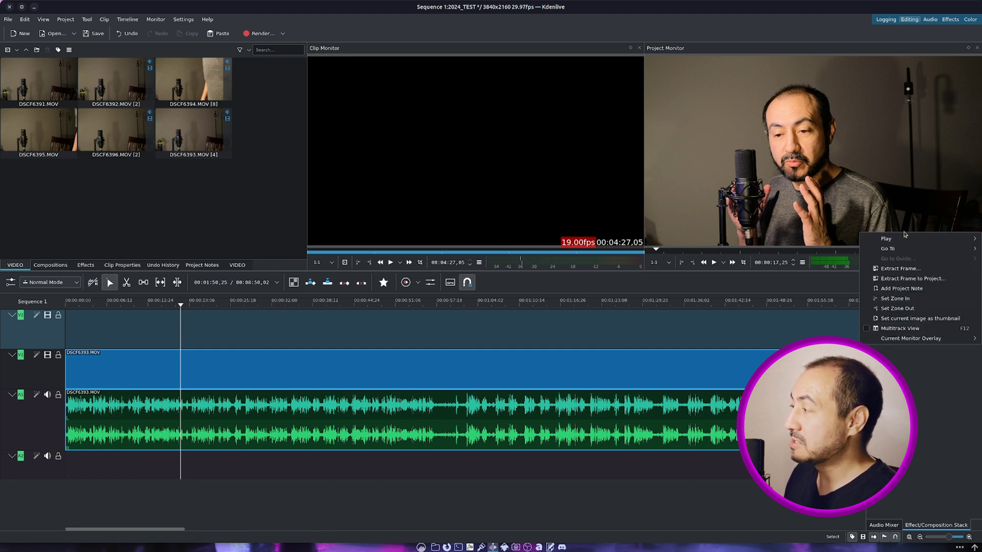
pyautogui.moveTo(921, 338)
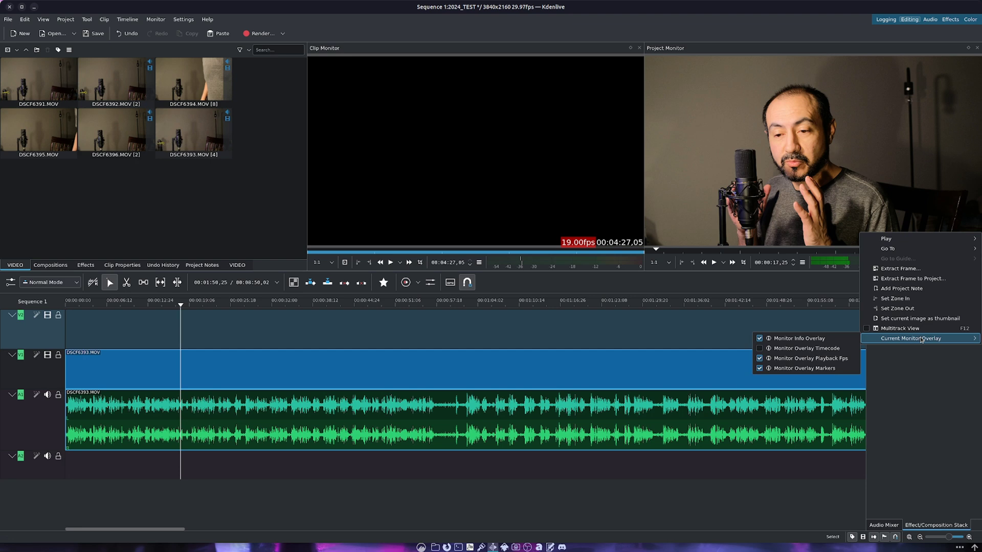
pyautogui.press('Escape')
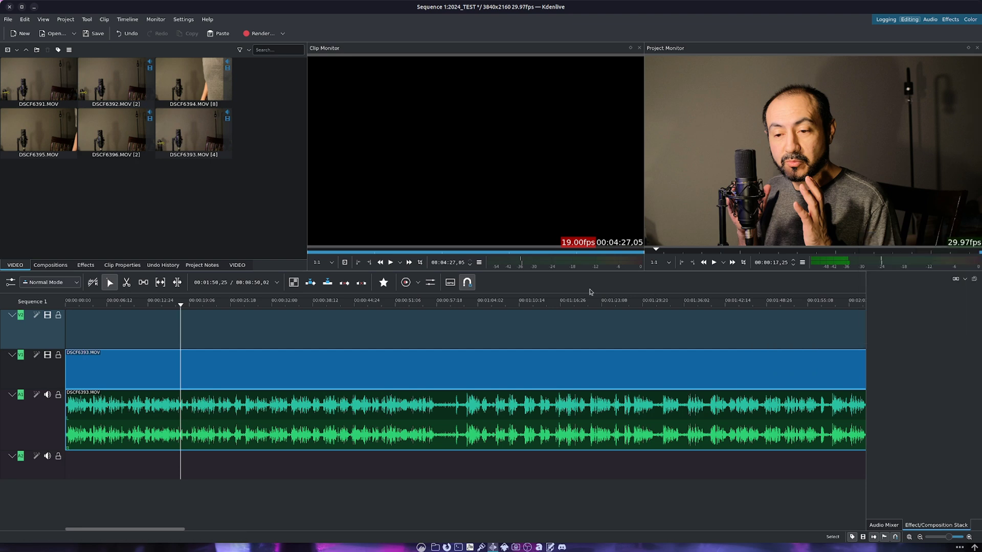
pyautogui.click(148, 305)
pyautogui.moveTo(148, 306); pyautogui.dragTo(152, 305)
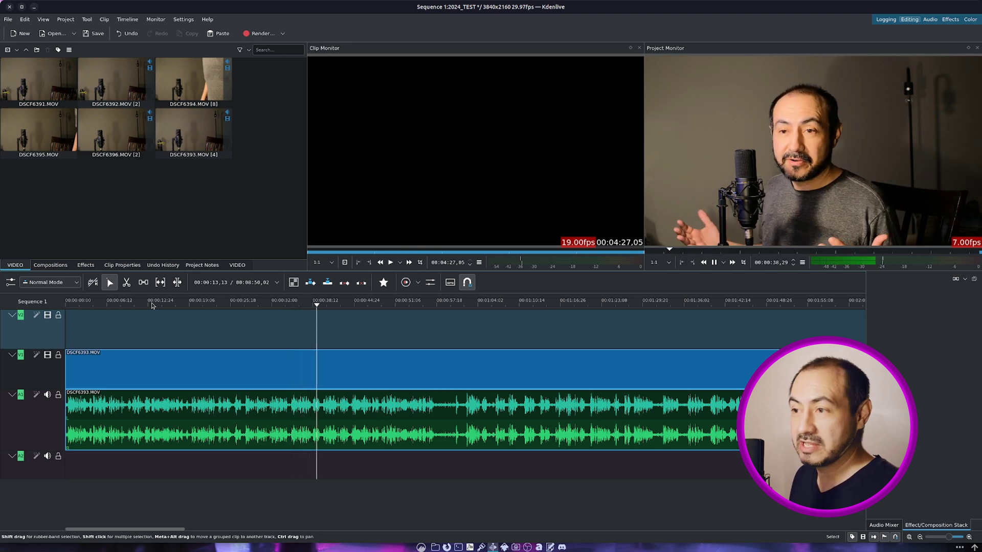
# Step: Stop playback, zoom the timeline out, and restart playing
pyautogui.press('space')
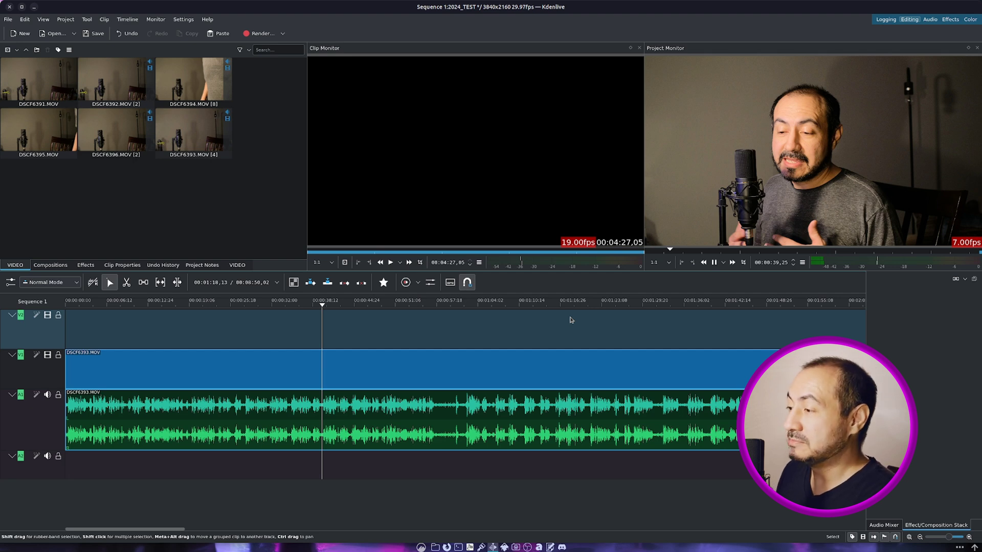
pyautogui.press('space')
pyautogui.scroll(-1, 427, 347)
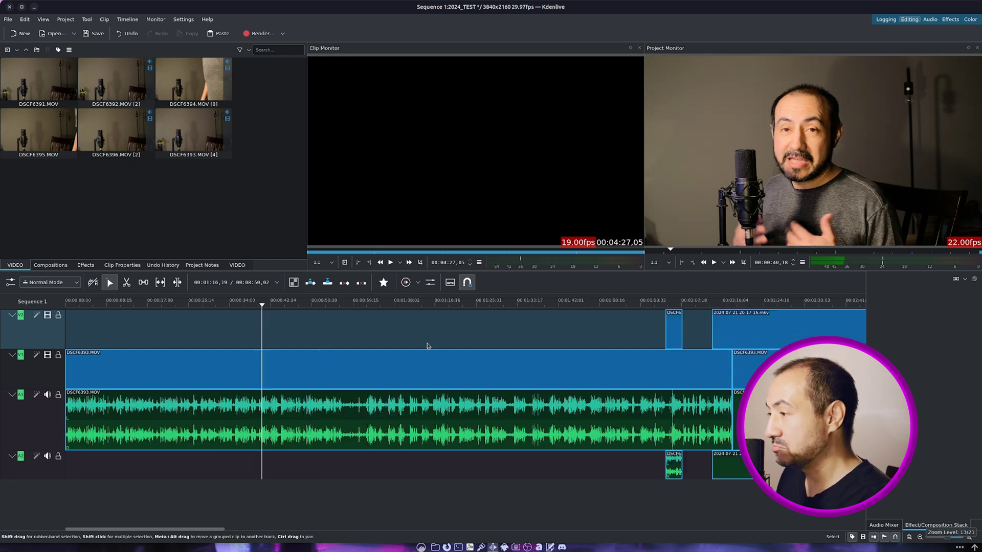
pyautogui.scroll(-1, 300, 319)
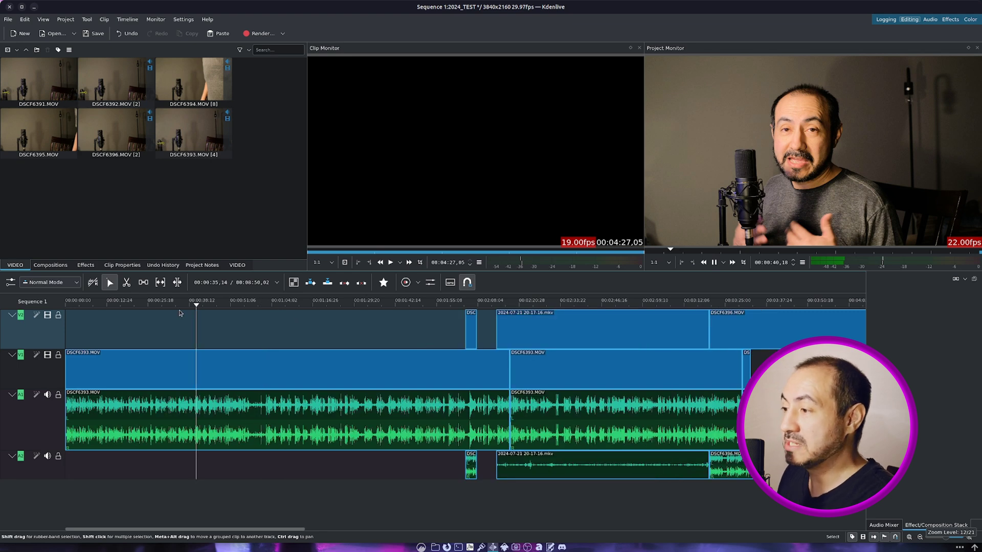
pyautogui.press('space')
pyautogui.press('space')
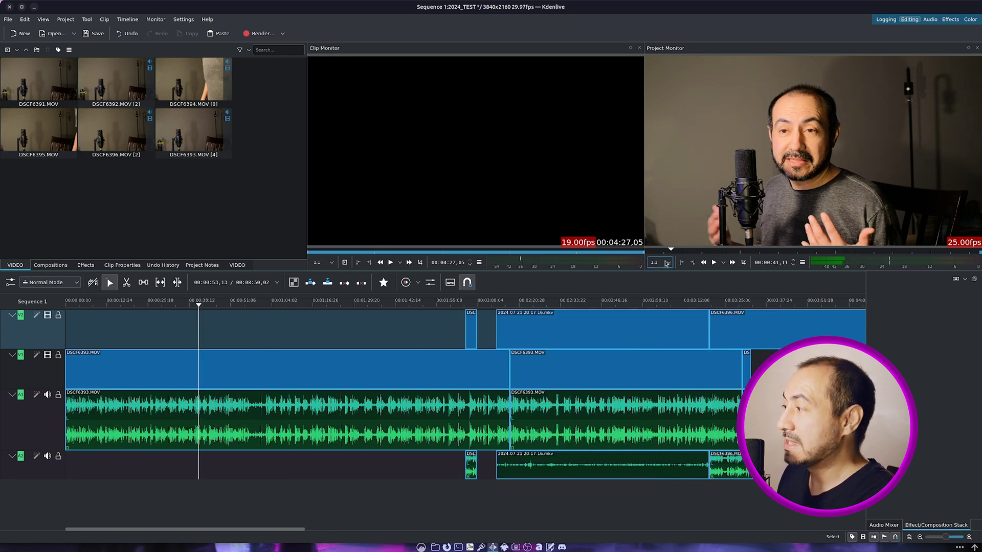
# Step: Switch the Project Monitor preview resolution to 540p and play-test the timeline
pyautogui.click(666, 264)
pyautogui.click(660, 291)
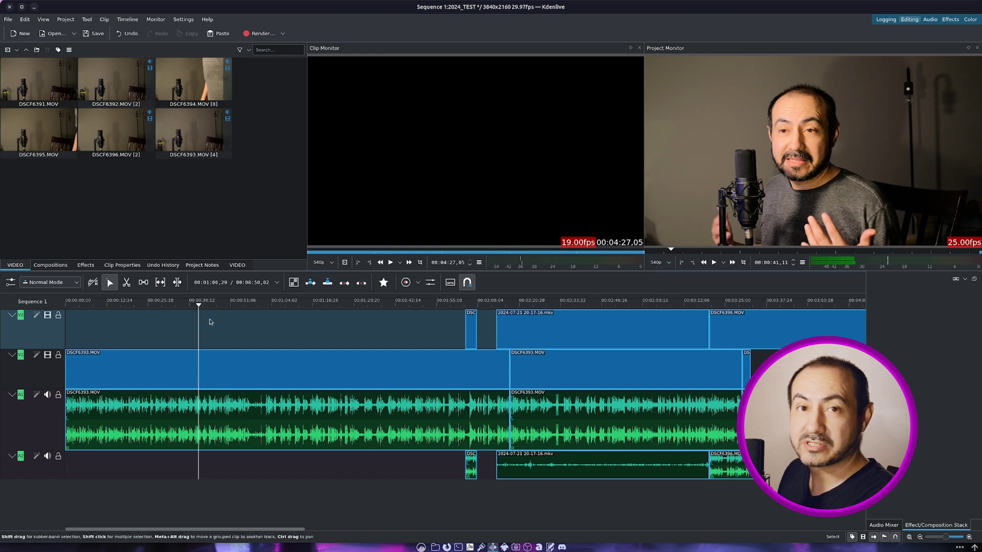
pyautogui.press('space')
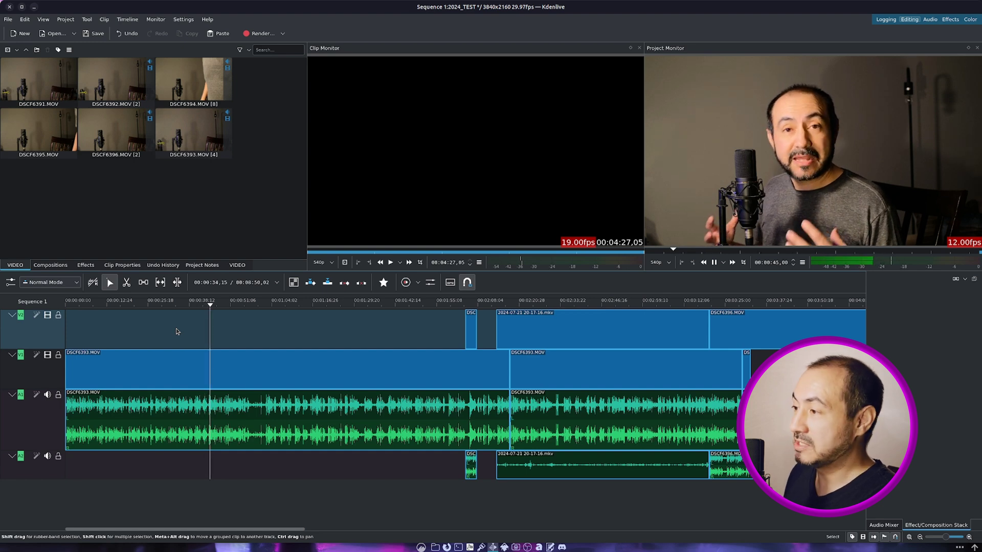
pyautogui.press('space')
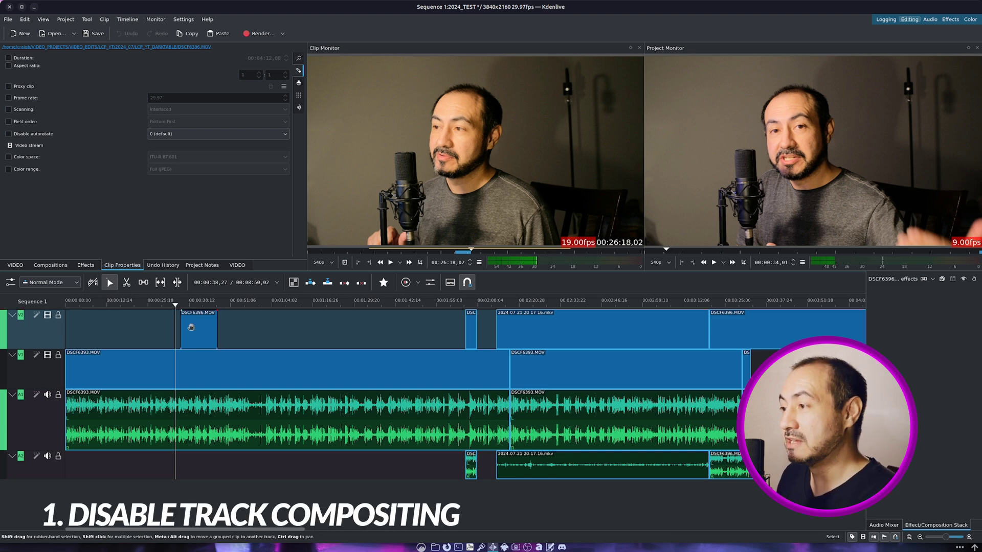
# Step: Delete the DSCF6396.MOV clip from V2, replay from about 13–19 seconds, and show the compositing options
pyautogui.click(191, 327)
pyautogui.press('Delete')
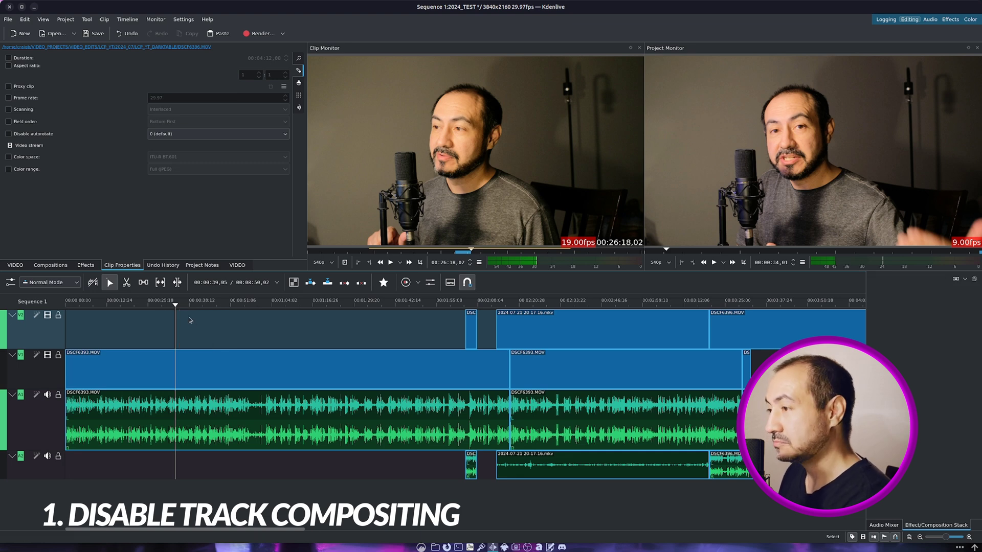
pyautogui.moveTo(141, 306); pyautogui.dragTo(109, 306)
pyautogui.click(129, 305)
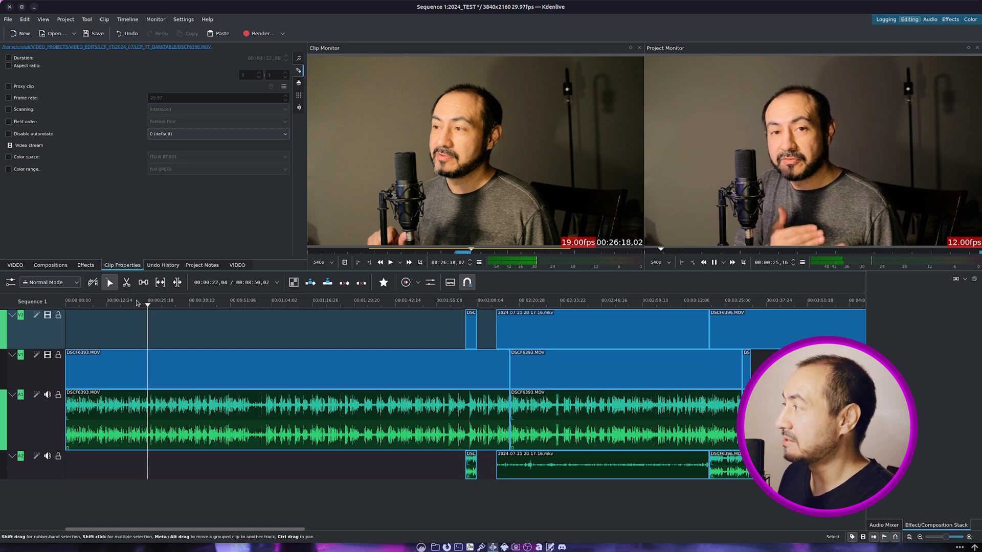
pyautogui.press('space')
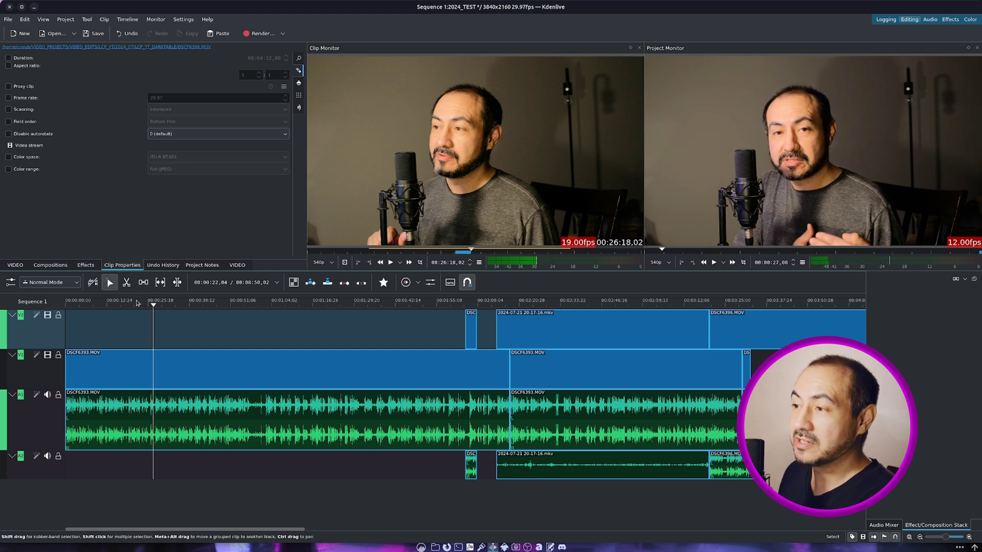
pyautogui.click(10, 282)
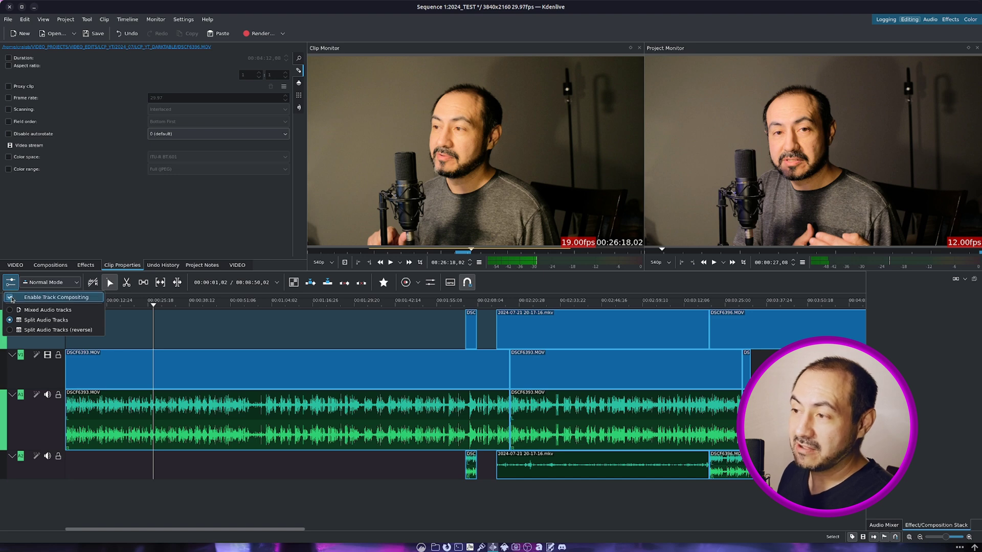
# Step: Disable Enable Track Compositing and play from about 34 seconds to check the frame rate
pyautogui.click(11, 297)
pyautogui.click(165, 305)
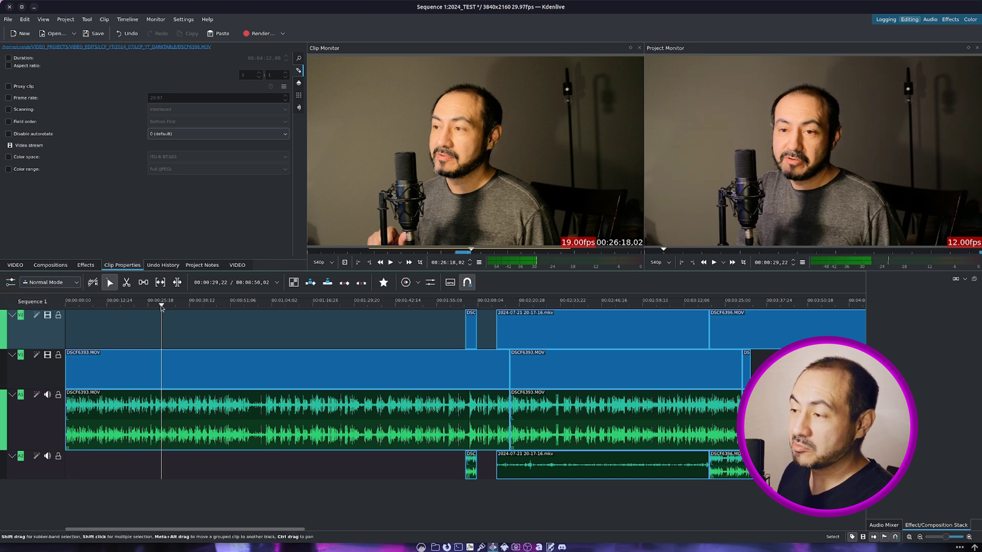
pyautogui.click(177, 309)
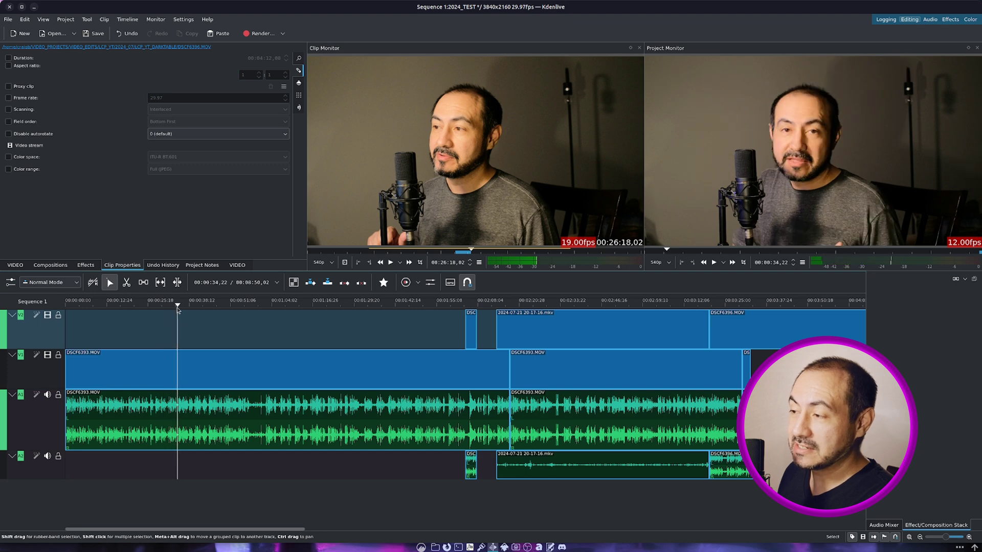
pyautogui.press('space')
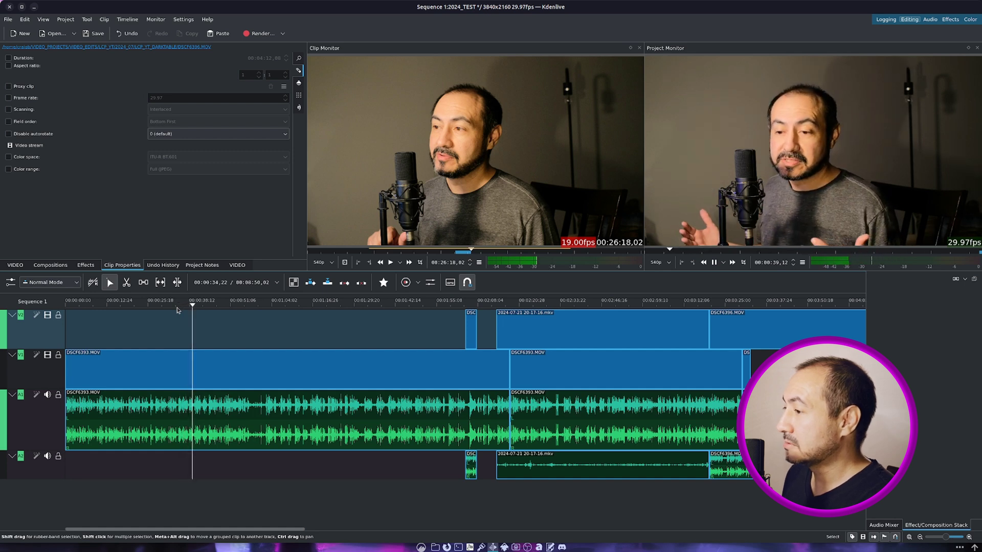
pyautogui.press('space')
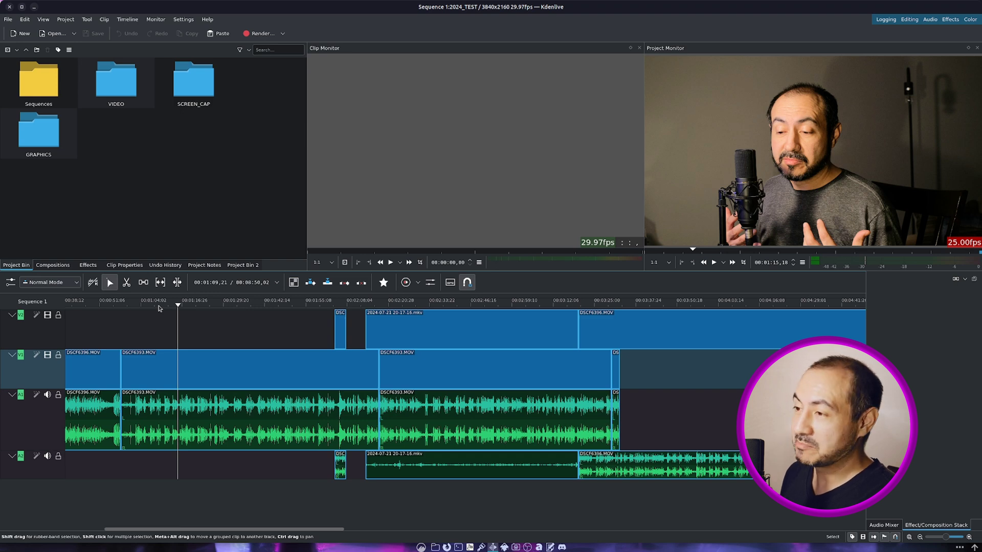
# Step: Turn track compositing back on during playback, then replay and stop near 00:01:25
pyautogui.press('space')
pyautogui.click(10, 282)
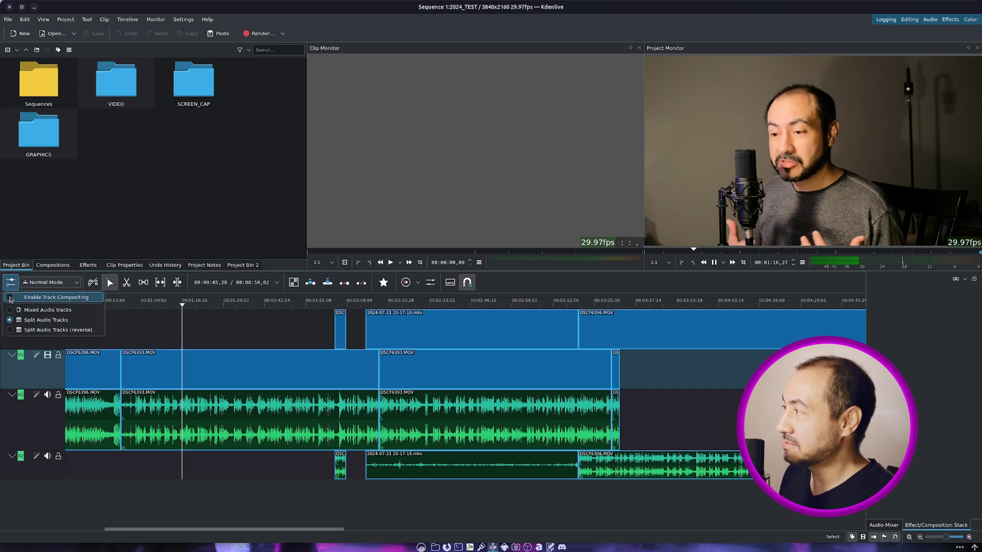
pyautogui.click(11, 298)
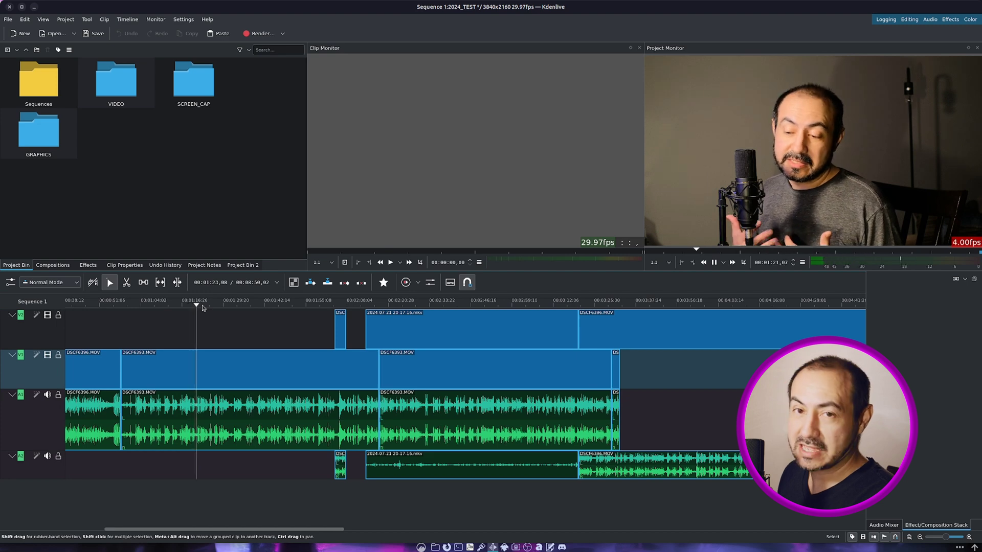
pyautogui.press('space')
pyautogui.click(10, 282)
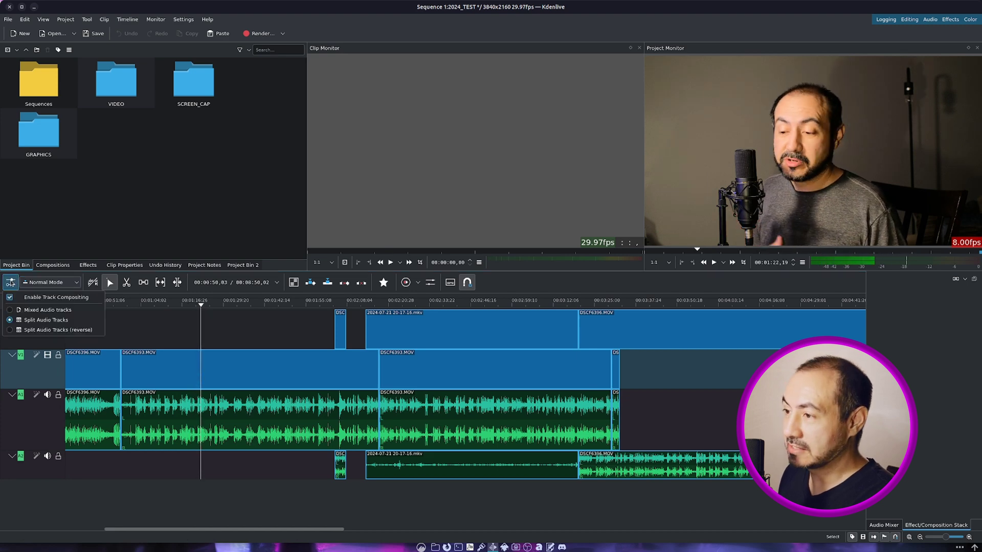
pyautogui.press('Escape')
pyautogui.press('space')
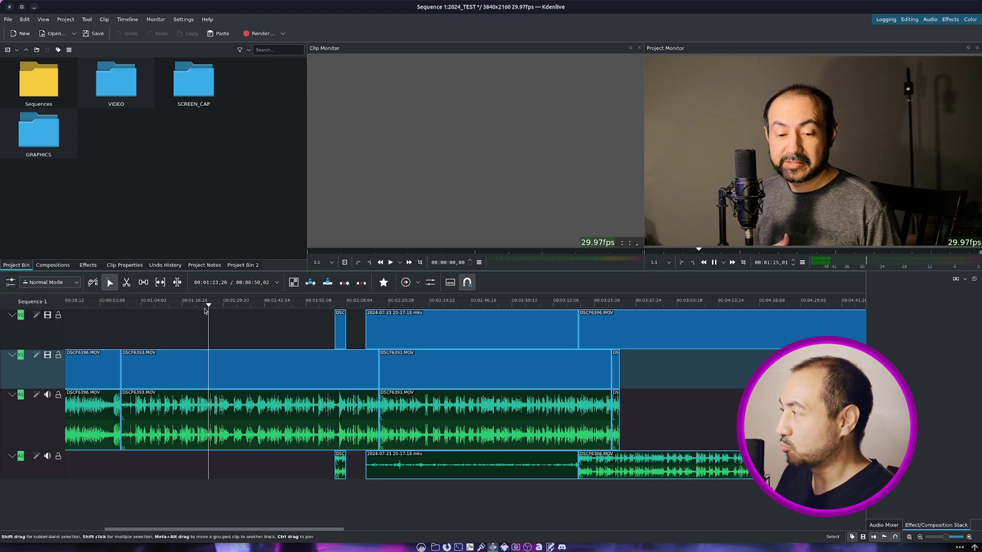
pyautogui.press('space')
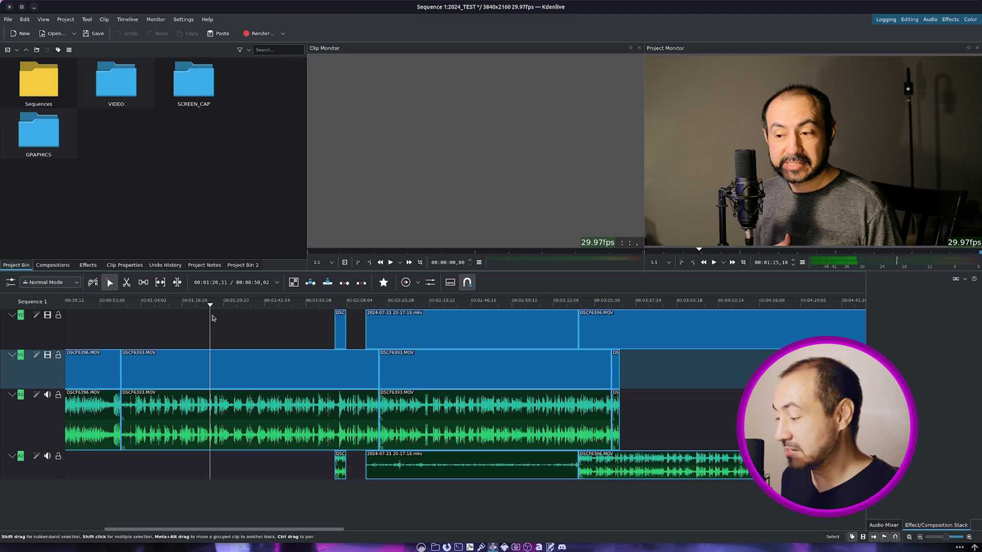
pyautogui.scroll(-3, 332, 332)
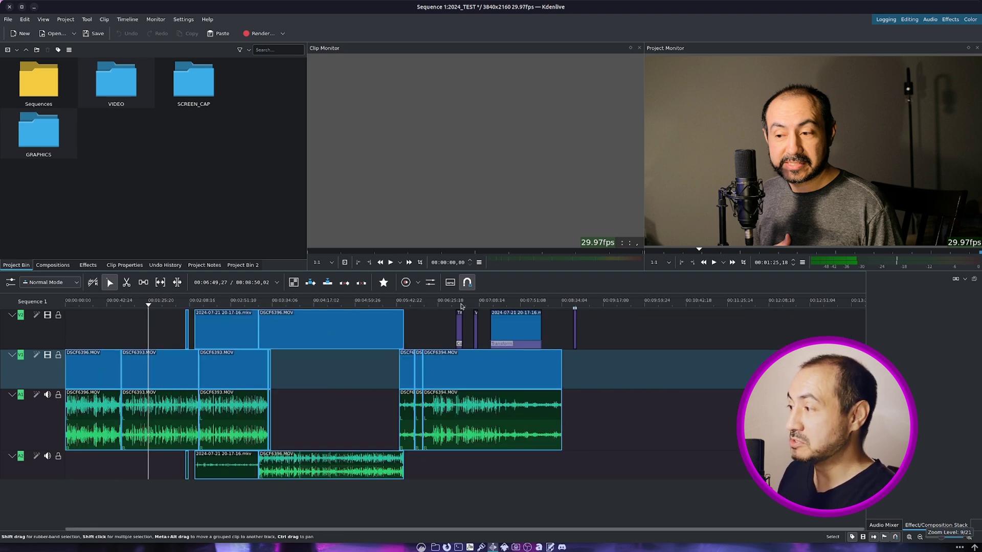
# Step: Move the playhead onto the VIDEO title at about 00:07:04,27
pyautogui.click(461, 306)
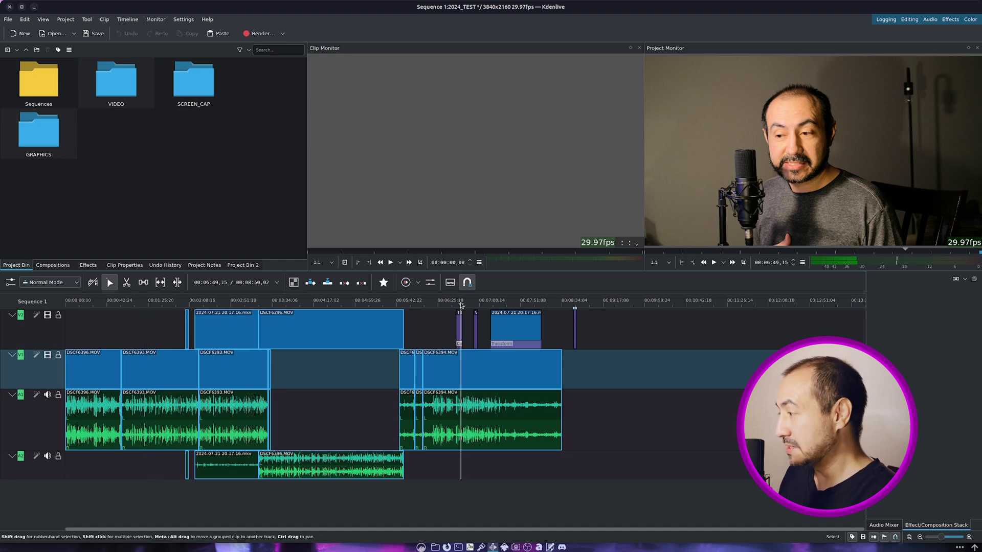
pyautogui.scroll(2, 463, 306)
pyautogui.click(506, 304)
pyautogui.scroll(1, 506, 304)
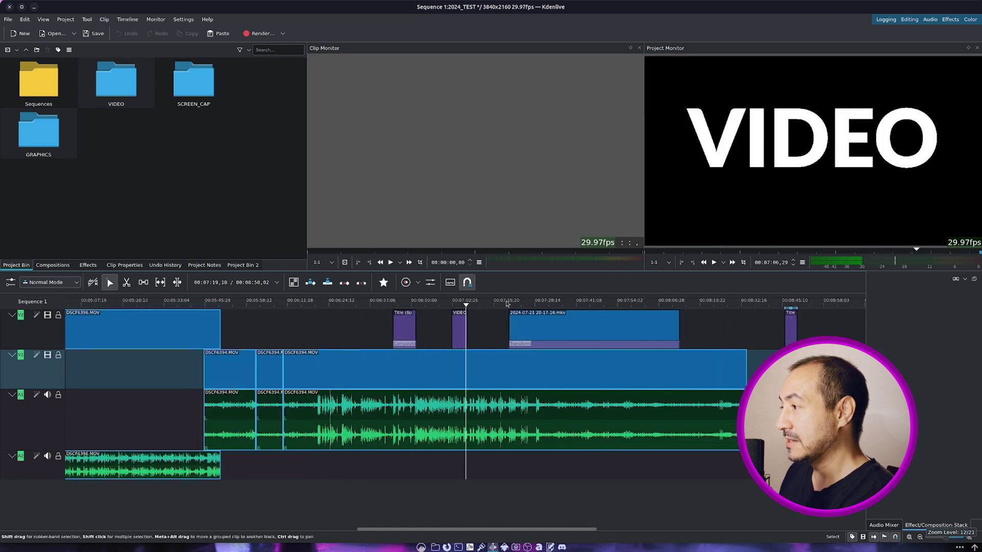
pyautogui.scroll(1, 506, 304)
pyautogui.moveTo(435, 305); pyautogui.dragTo(456, 307)
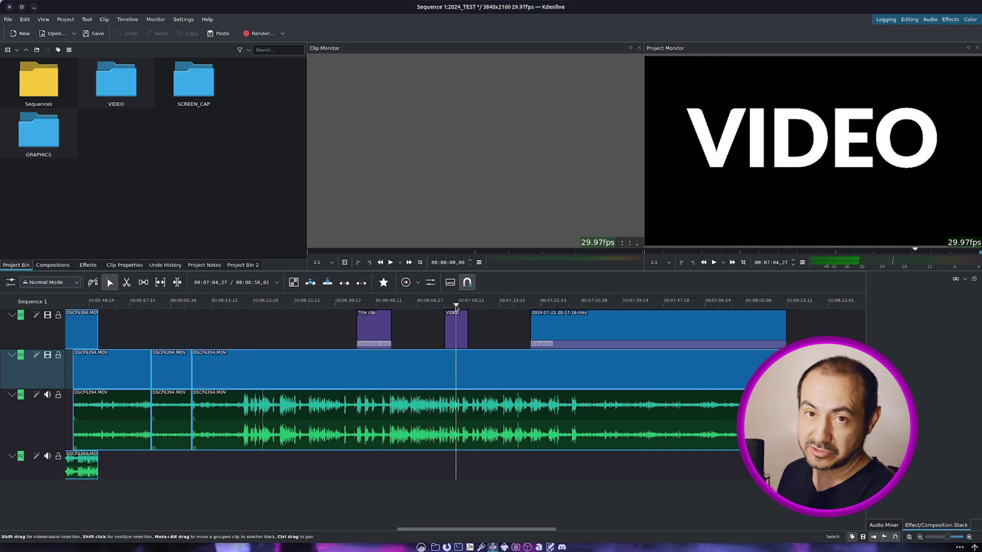
# Step: Enable track compositing and play through the VIDEO title section twice
pyautogui.click(10, 283)
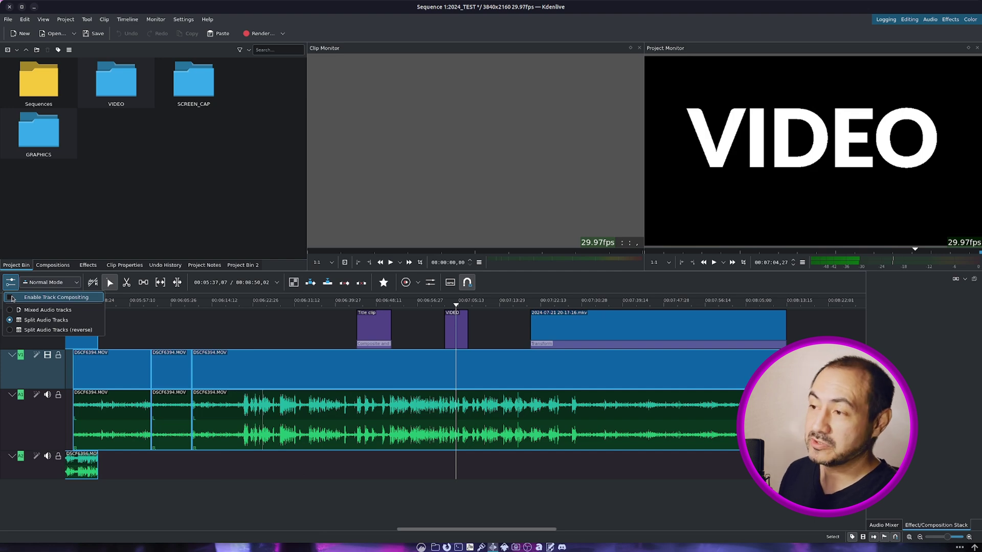
pyautogui.click(13, 299)
pyautogui.click(460, 305)
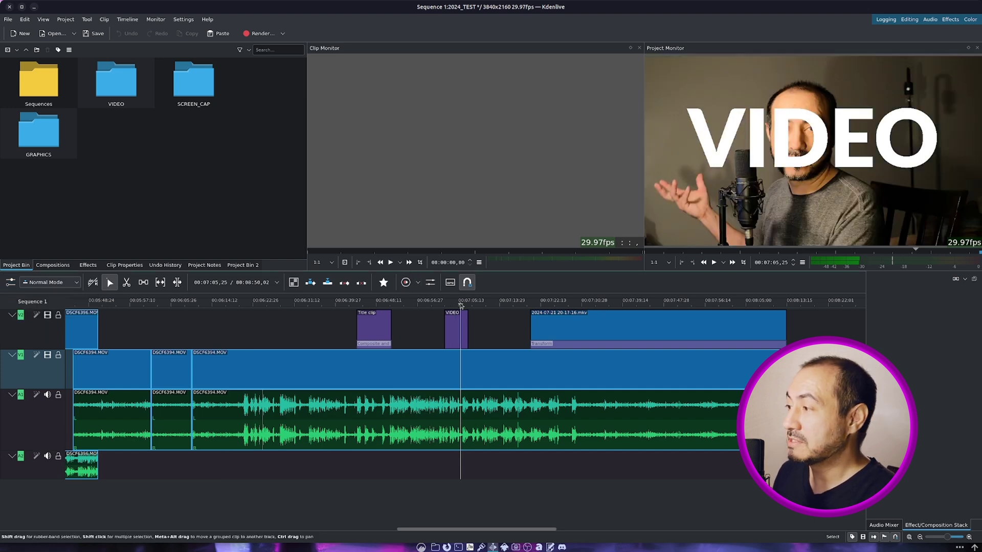
pyautogui.press('space')
pyautogui.press('space')
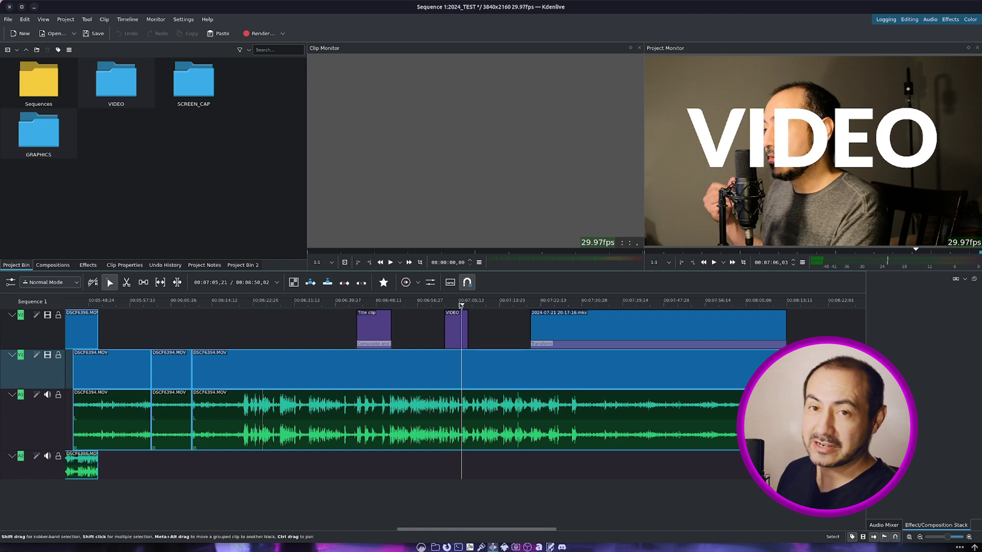
pyautogui.click(457, 306)
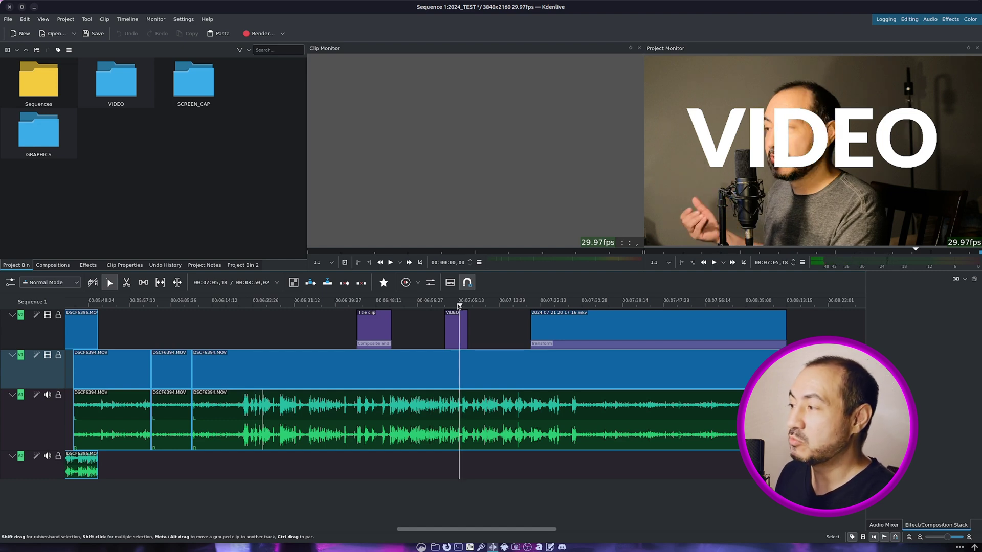
pyautogui.press('space')
# Step: Reopen and close the compositing options, then return the playhead to 06:25
pyautogui.click(11, 283)
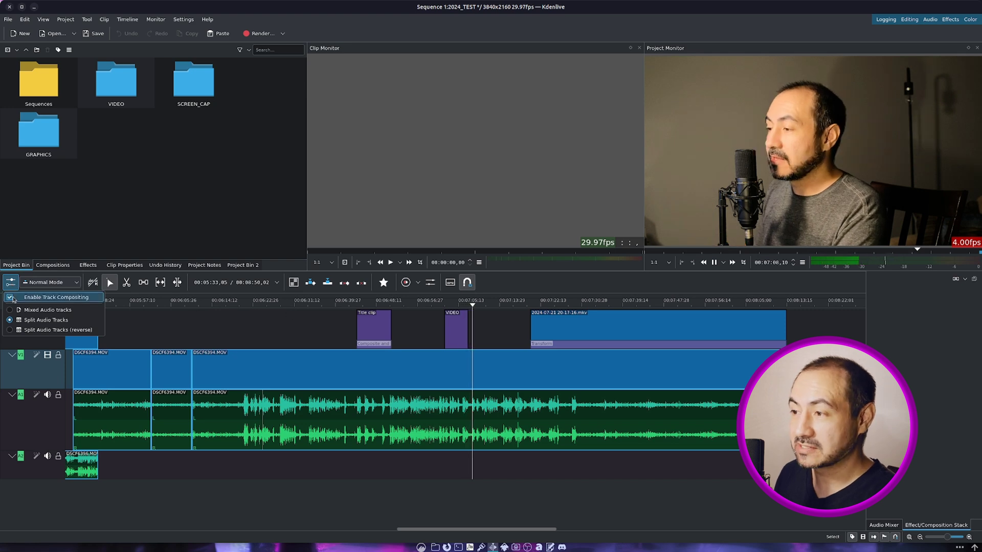
pyautogui.click(265, 305)
pyautogui.click(266, 305)
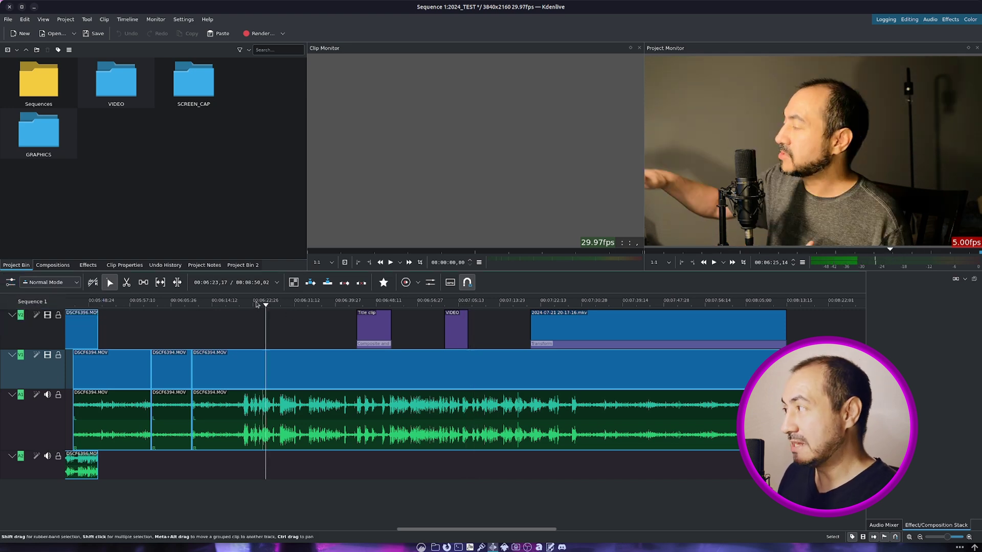
pyautogui.scroll(-3, 257, 305)
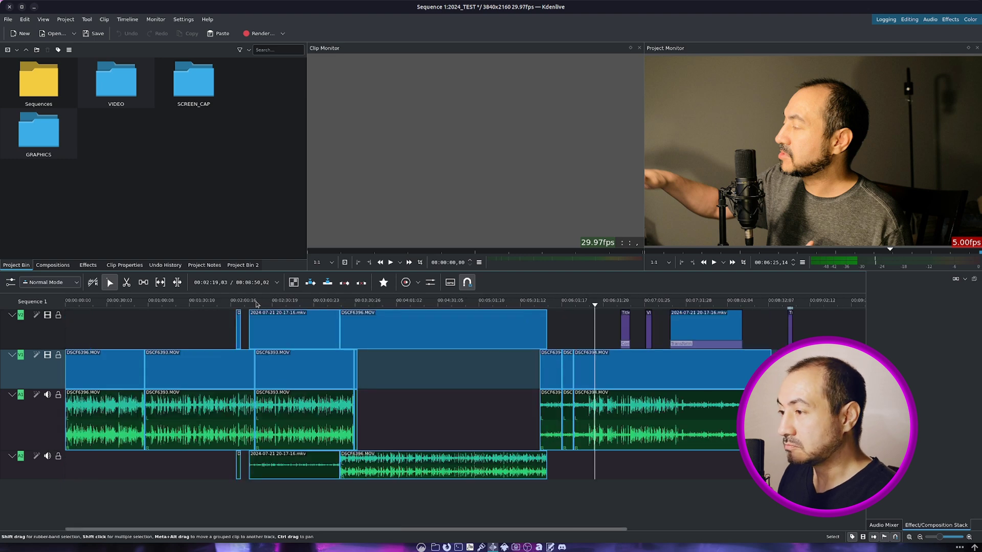
# Step: Move the playhead near the sequence start and review the preview resolutions, keeping 1:1
pyautogui.click(116, 303)
pyautogui.scroll(-1, 117, 295)
pyautogui.scroll(1, 117, 296)
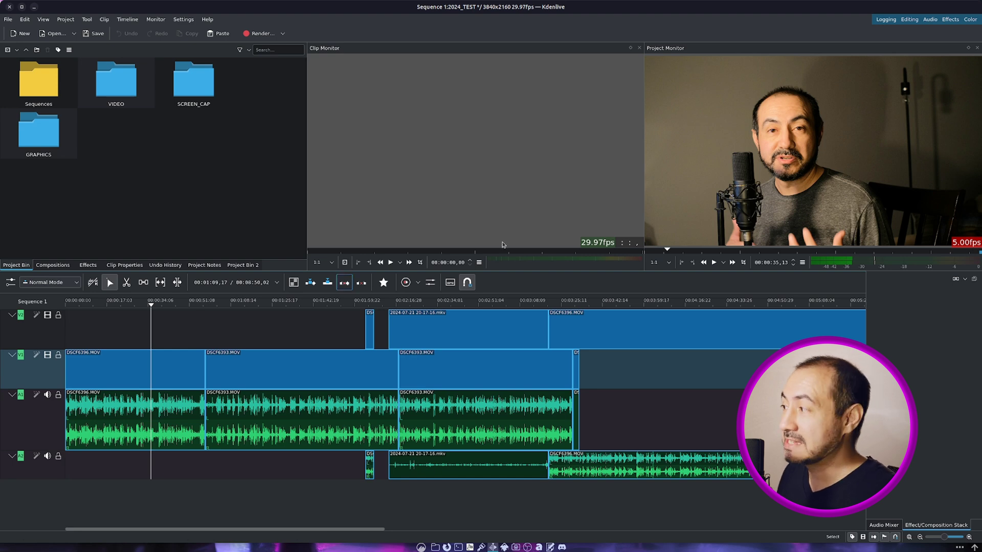
pyautogui.click(660, 262)
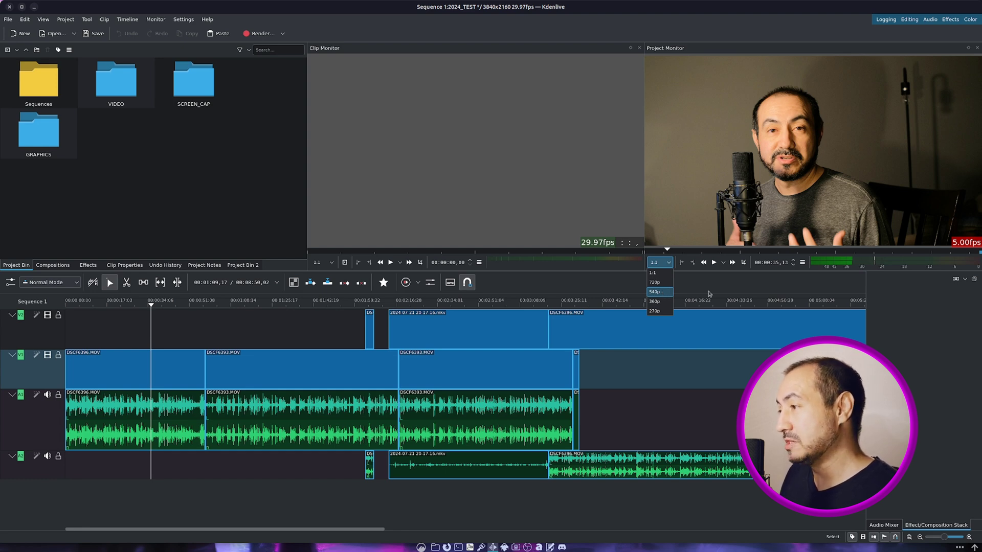
pyautogui.click(710, 294)
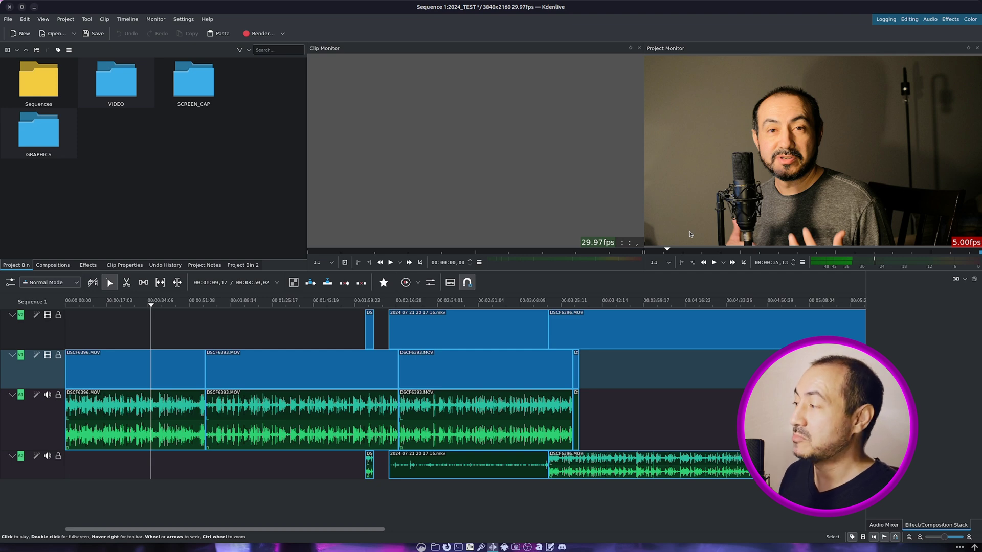
# Step: Change the preview resolution to 720p, then 540p, and play from near the start
pyautogui.click(669, 263)
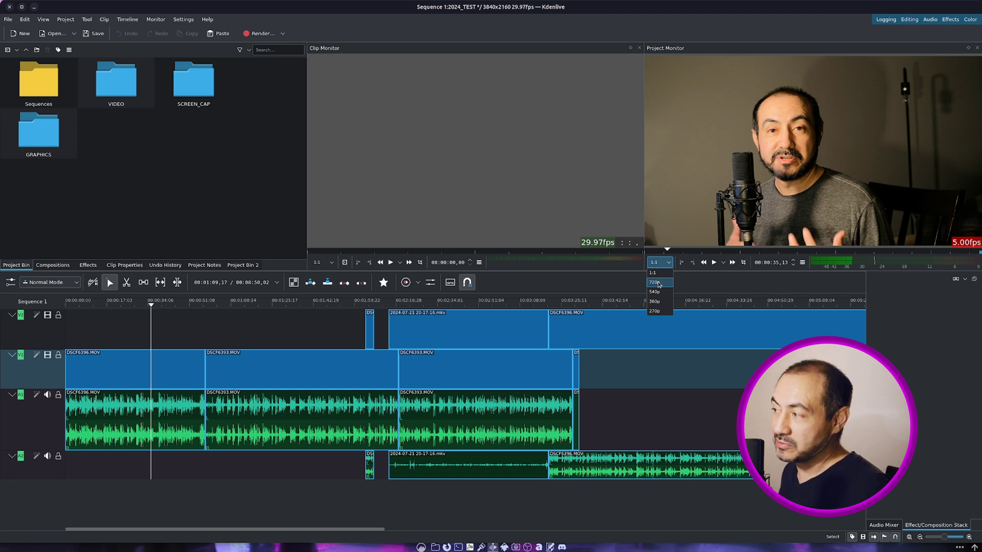
pyautogui.click(658, 274)
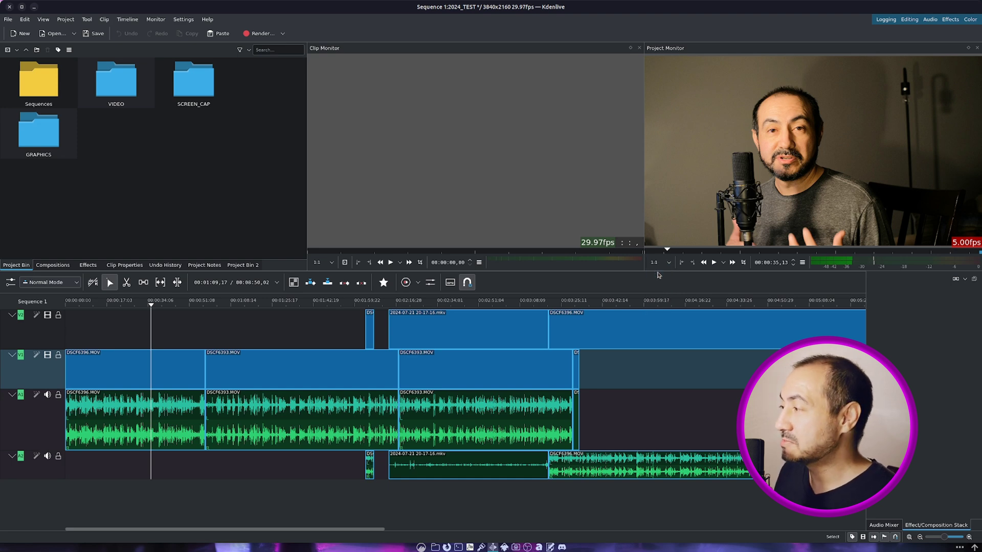
pyautogui.click(661, 264)
pyautogui.click(655, 283)
pyautogui.click(660, 263)
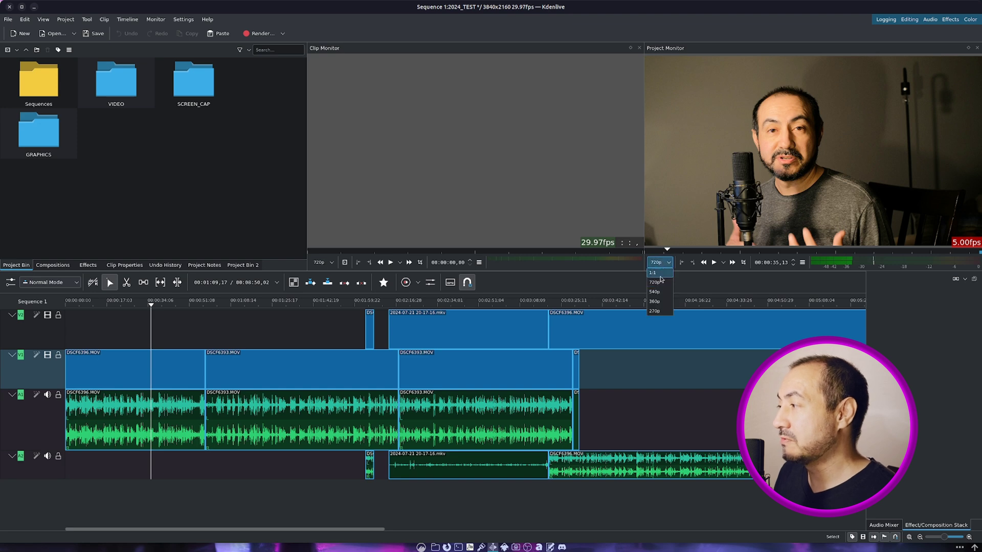
pyautogui.click(654, 292)
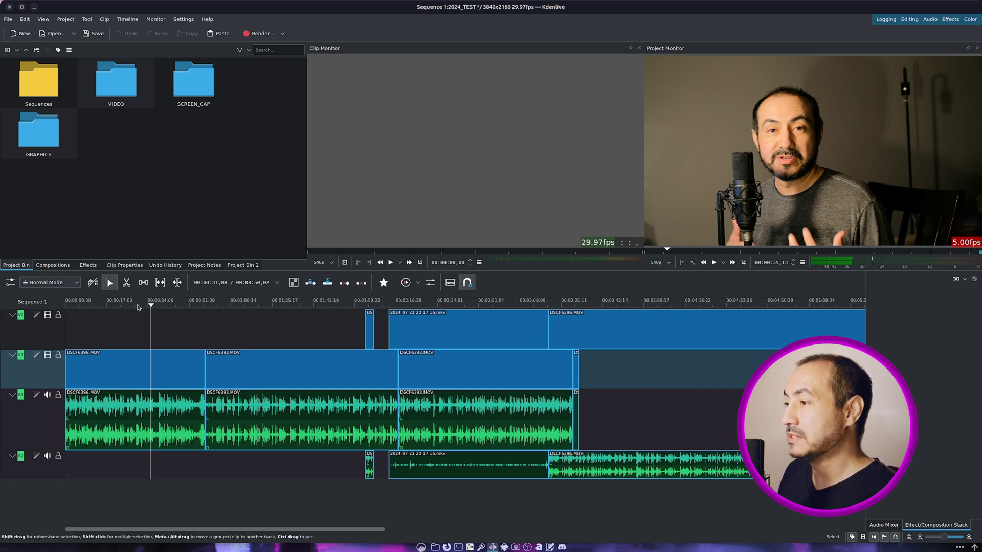
pyautogui.click(128, 315)
pyautogui.press('space')
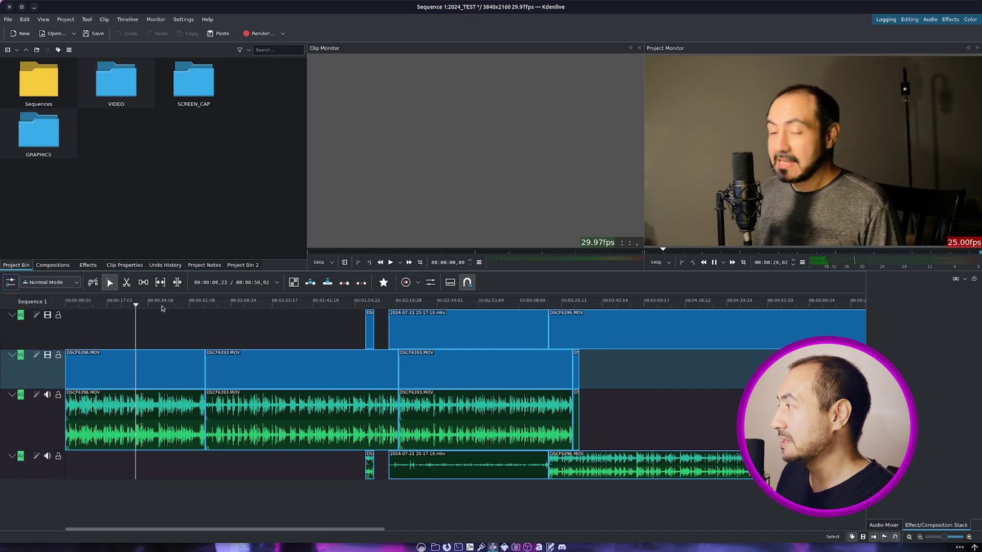
# Step: Skip ahead to about 01:03, stop playback, confirm the 540p preview, and park at 01:19
pyautogui.click(184, 317)
pyautogui.click(217, 312)
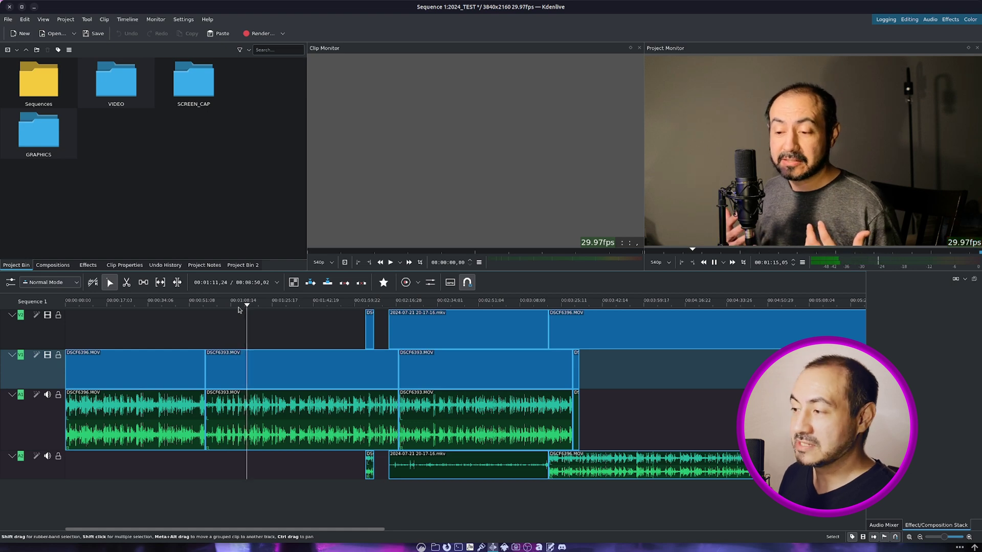
pyautogui.press('space')
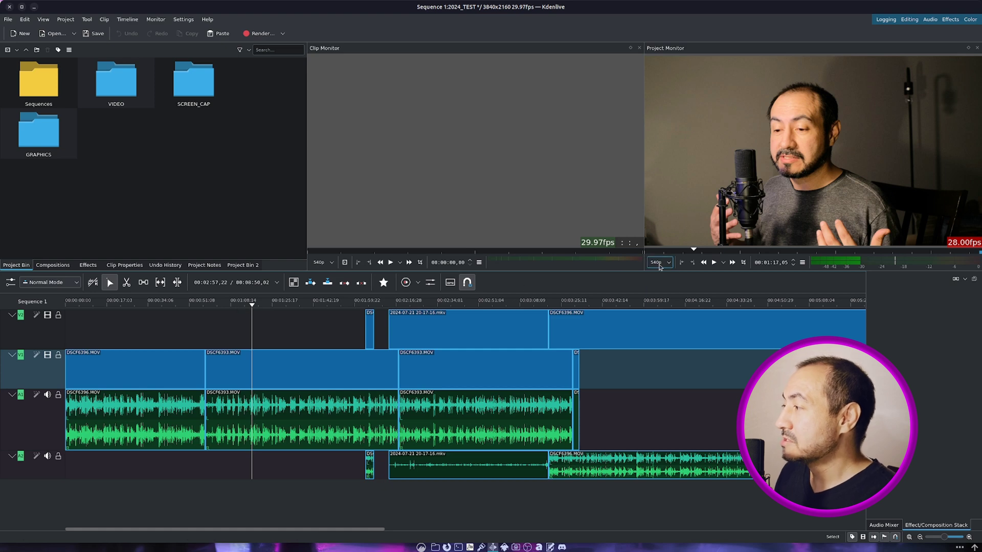
pyautogui.click(659, 263)
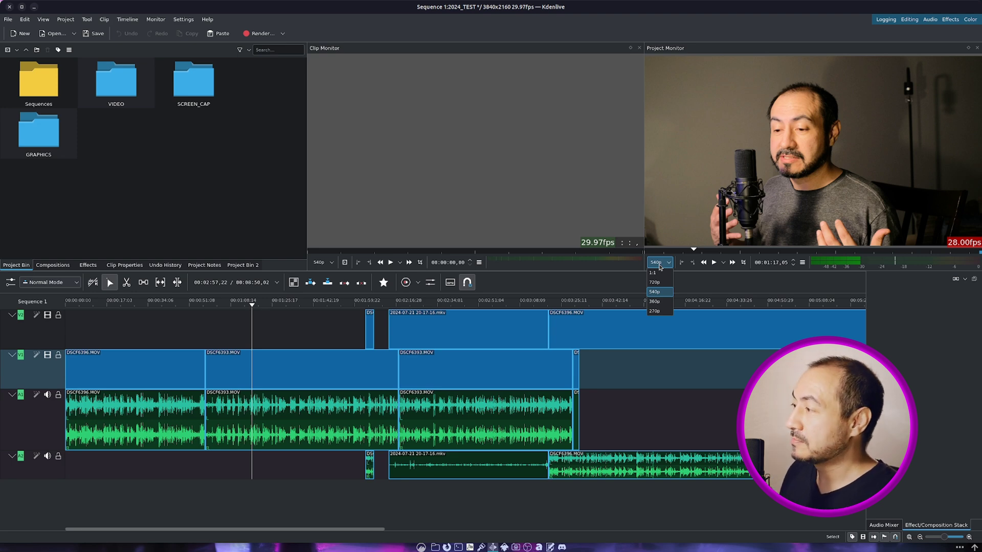
pyautogui.click(660, 267)
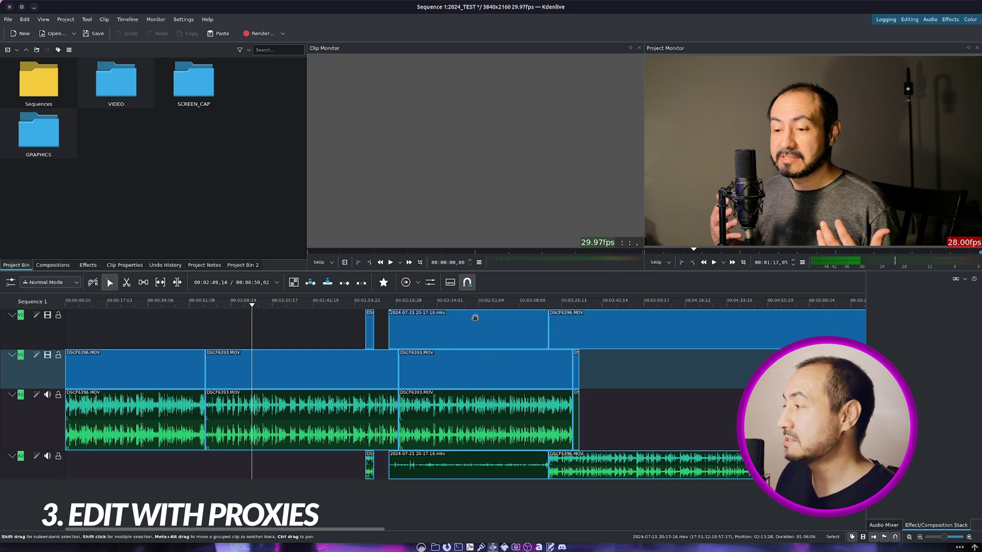
pyautogui.click(257, 305)
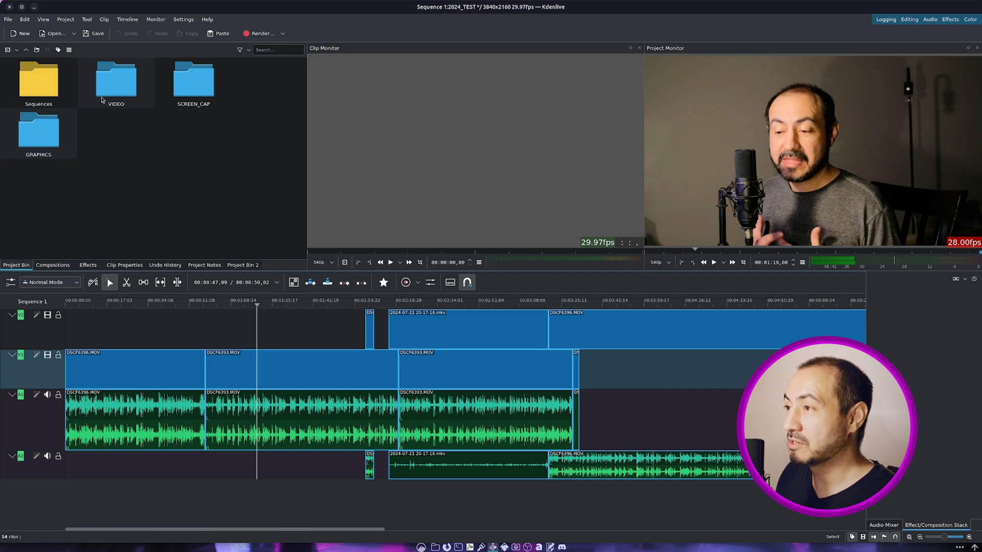
# Step: Open the VIDEO bin folder, preview a clip, then rubber-band select all six clips
pyautogui.doubleClick(116, 81)
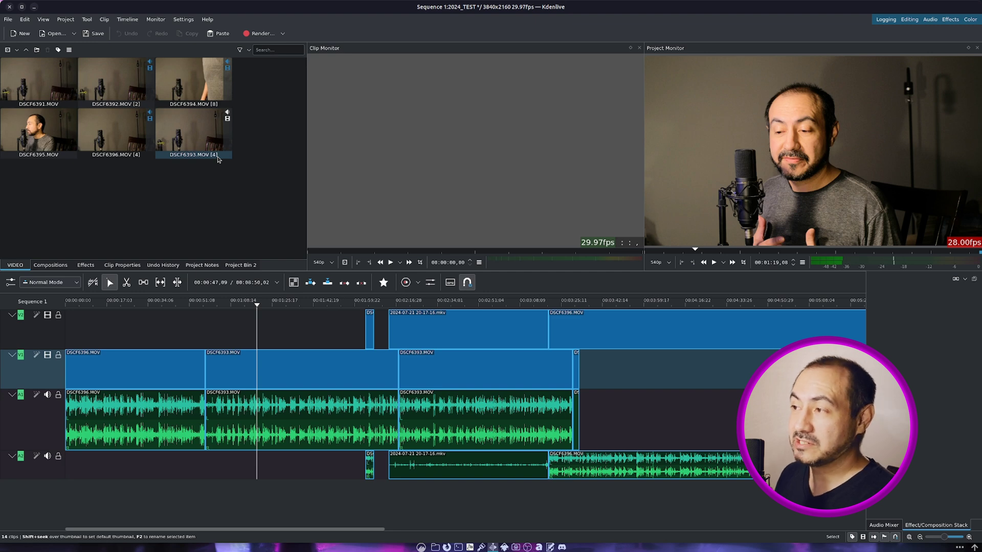
pyautogui.click(225, 168)
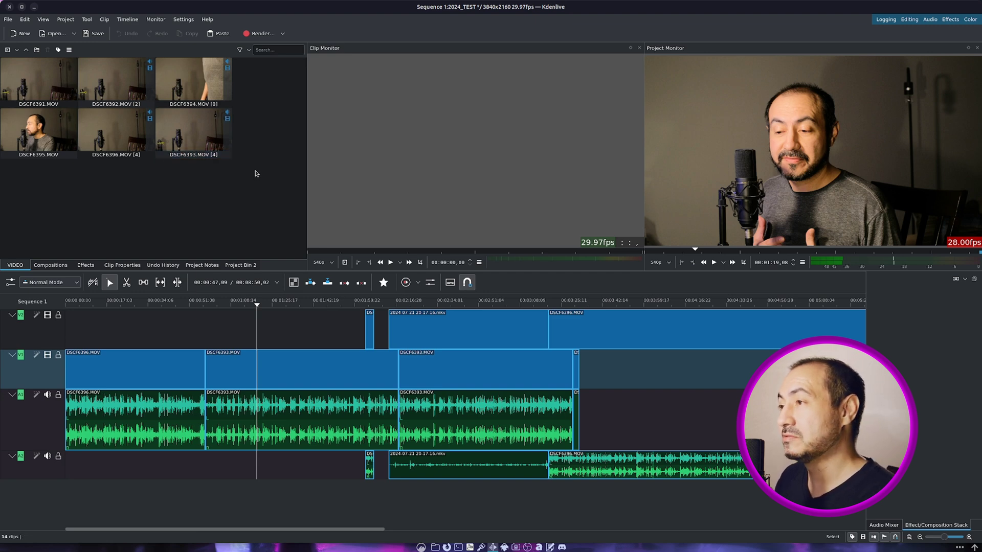
pyautogui.click(21, 79)
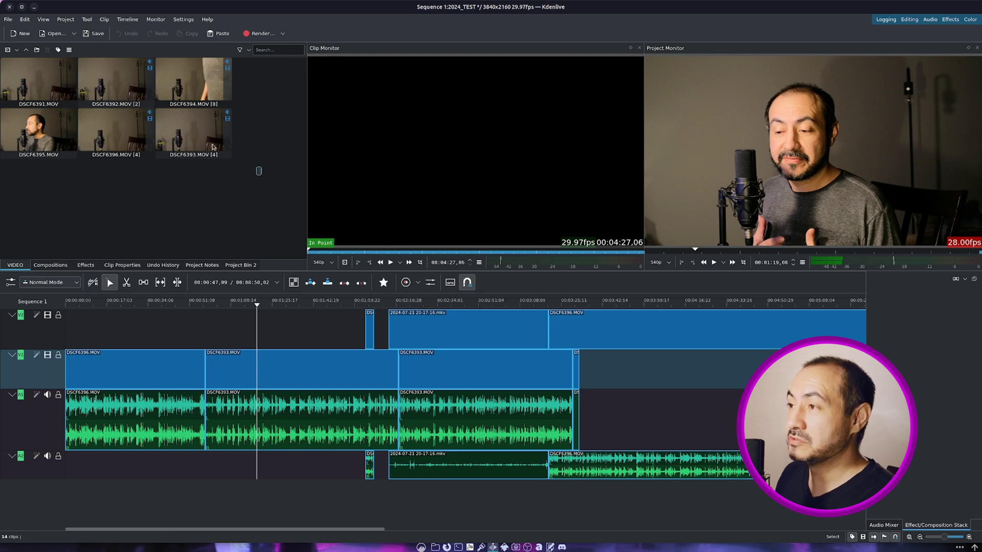
pyautogui.moveTo(261, 175); pyautogui.dragTo(46, 84)
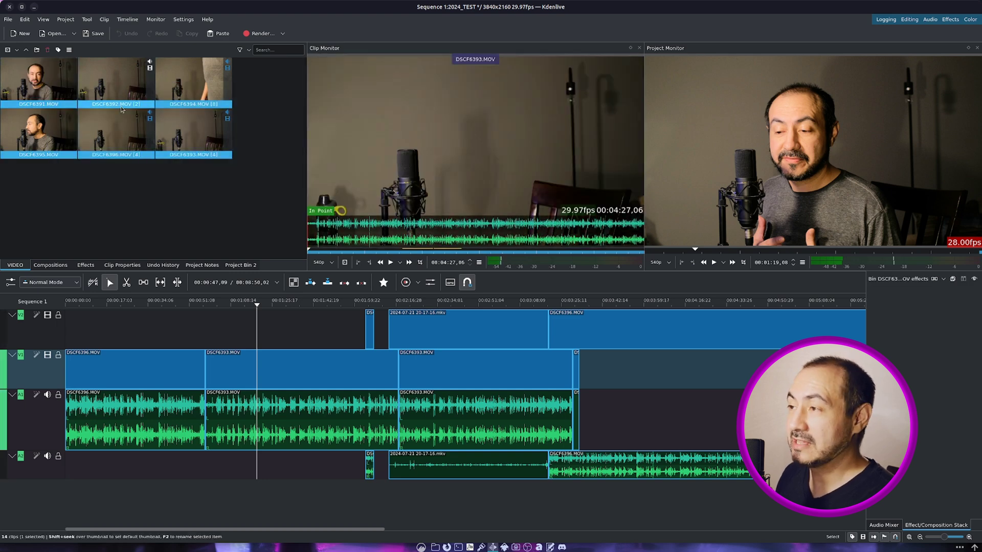
# Step: Enable Proxy Clip on the selected bin clips, then switch it back off and deselect
pyautogui.rightClick(197, 128)
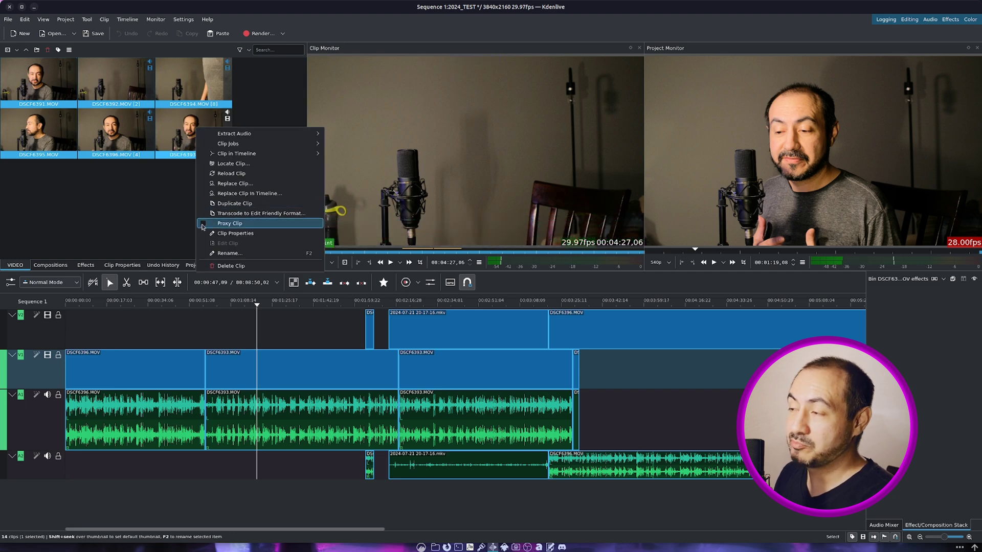
pyautogui.click(229, 223)
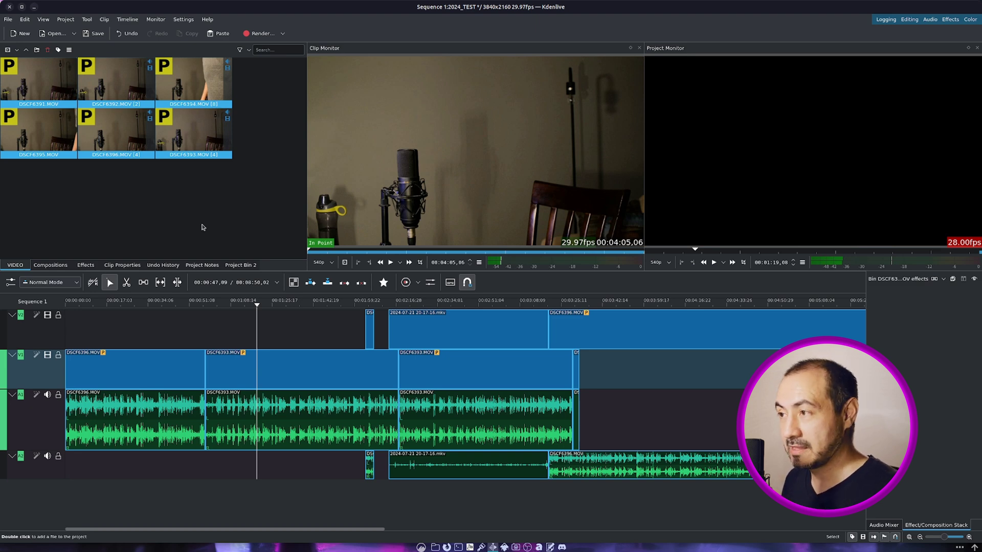
pyautogui.rightClick(196, 146)
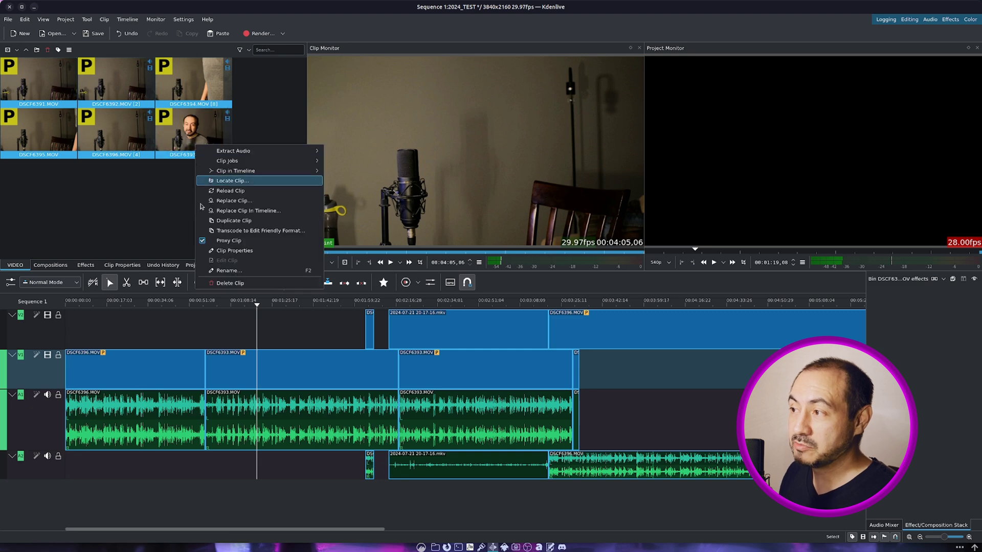
pyautogui.click(201, 246)
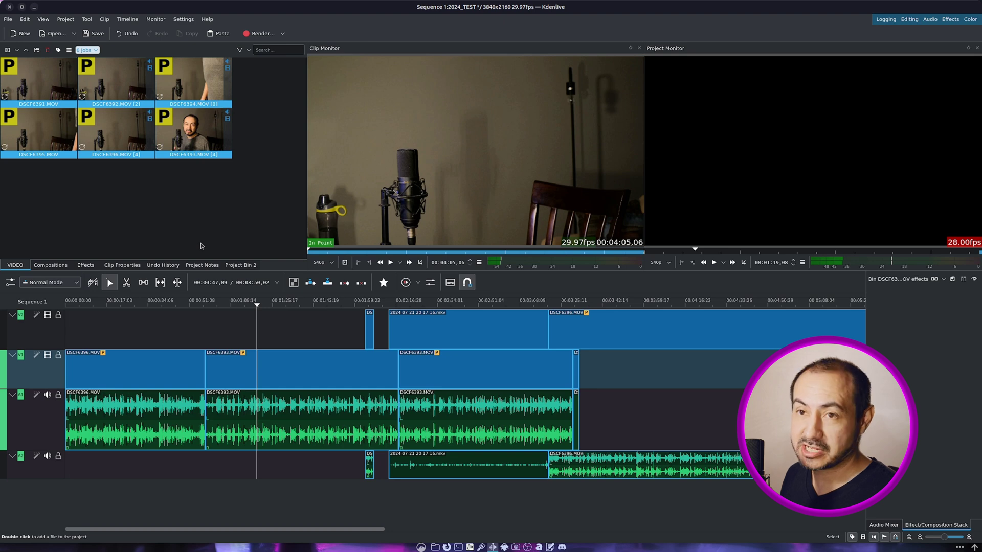
pyautogui.click(215, 177)
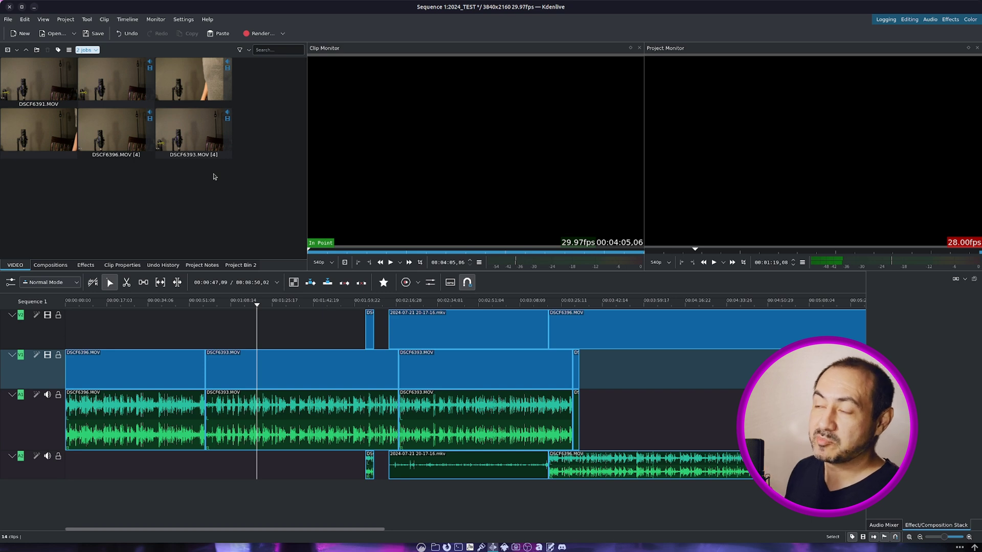
# Step: Select every bin clip with Ctrl+A and re-enable Proxy Clip for all six
pyautogui.moveTo(215, 176); pyautogui.dragTo(243, 154)
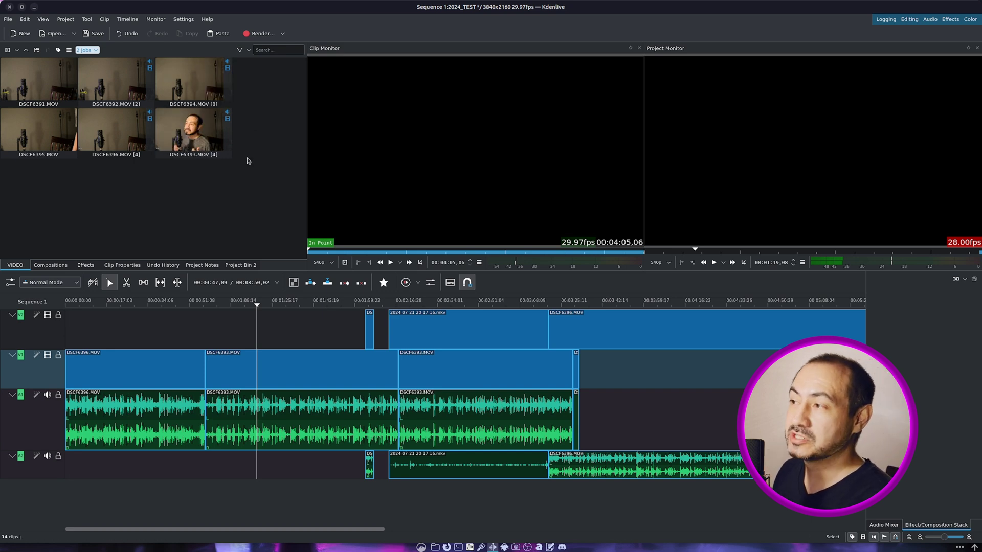
pyautogui.hotkey('ctrl', 'a')
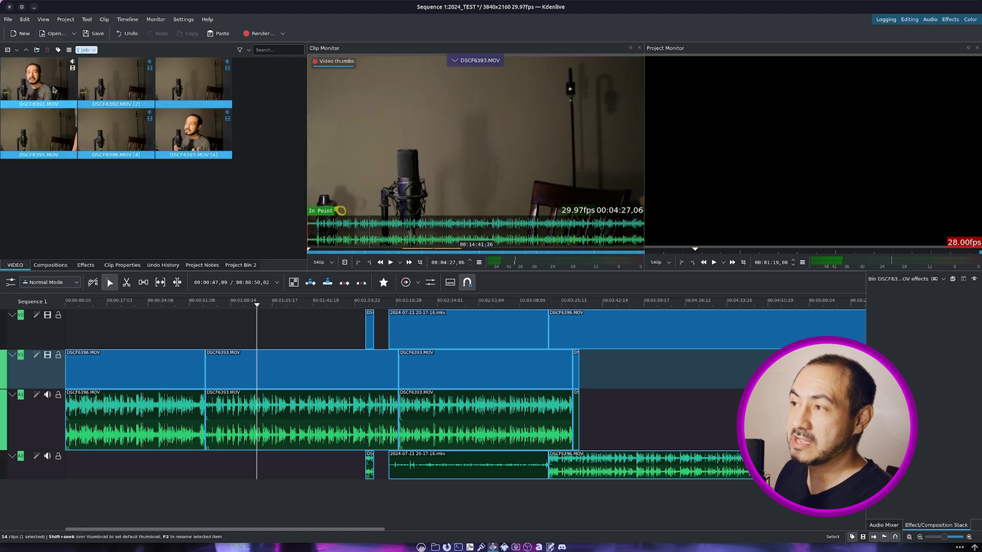
pyautogui.rightClick(51, 81)
pyautogui.click(80, 187)
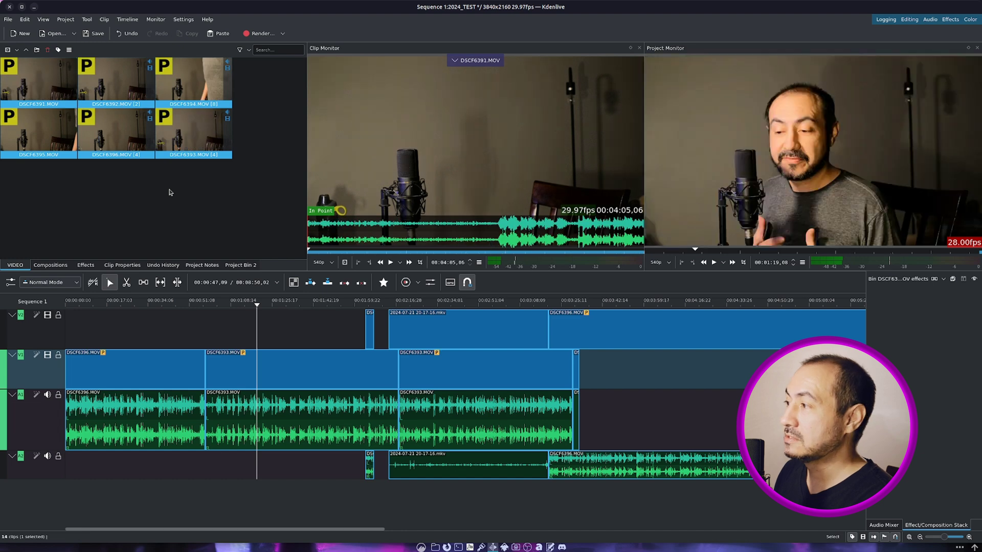
pyautogui.click(171, 192)
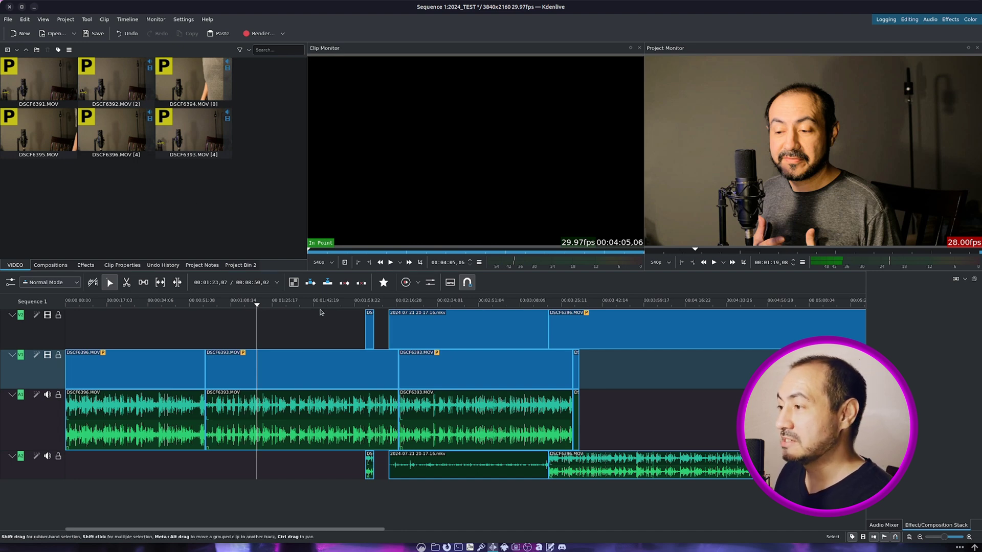
# Step: Scrub the timeline and play it from about 00:01:04 to test smooth proxy playback
pyautogui.click(224, 309)
pyautogui.moveTo(207, 311); pyautogui.dragTo(258, 326)
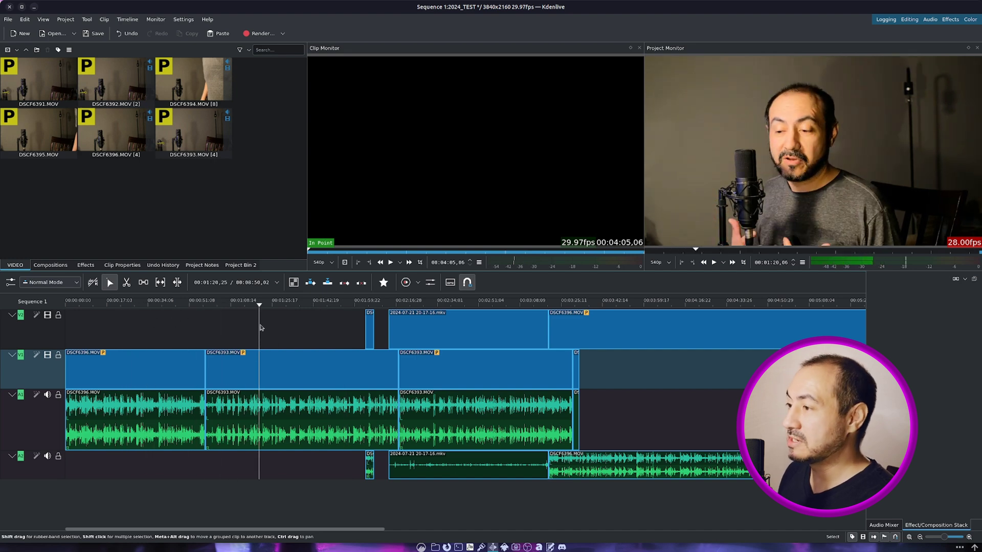
pyautogui.press('space')
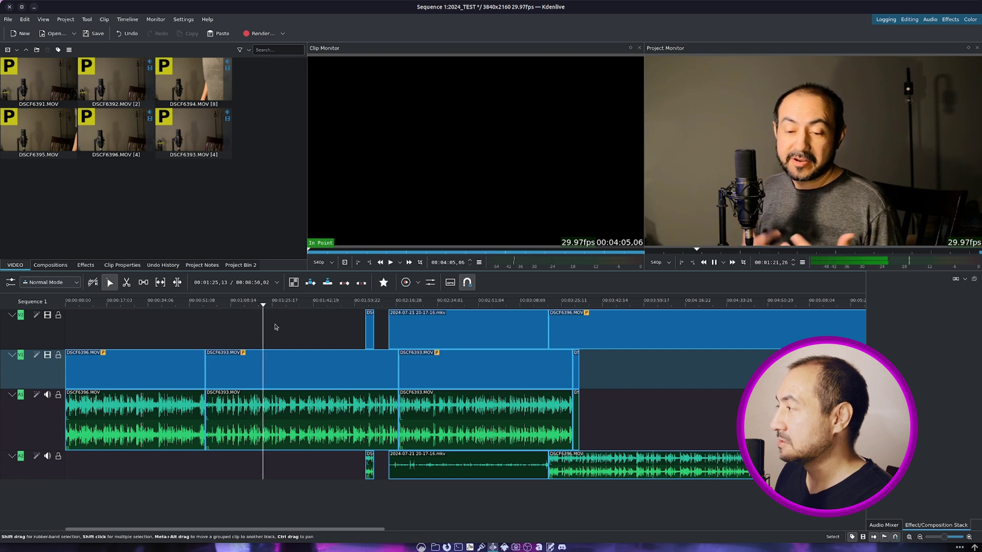
pyautogui.moveTo(283, 324); pyautogui.dragTo(195, 341)
# Step: Move DSCF6393 back onto the first video track right after DSCF6396
pyautogui.click(220, 159)
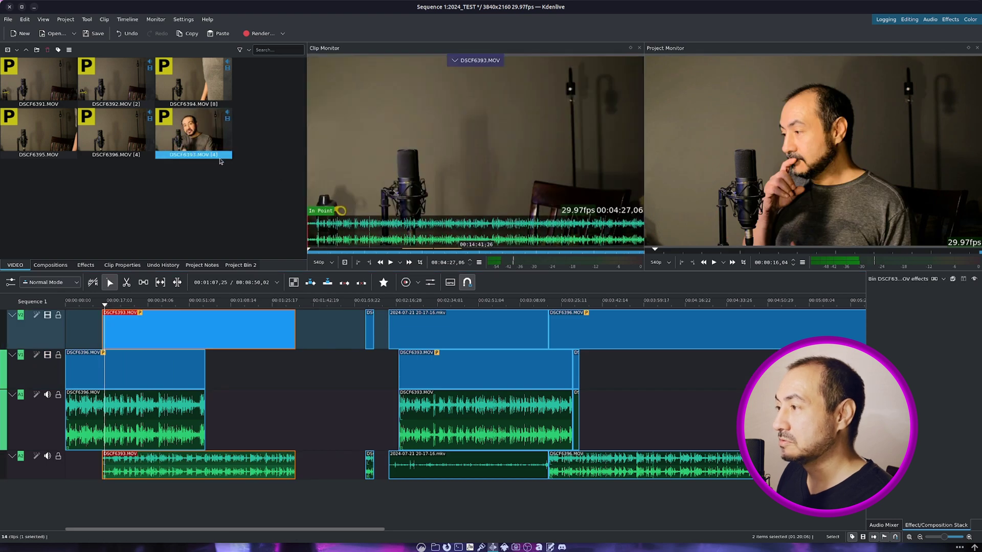
pyautogui.moveTo(516, 238); pyautogui.dragTo(490, 243)
pyautogui.moveTo(222, 335); pyautogui.dragTo(253, 375)
pyautogui.click(188, 202)
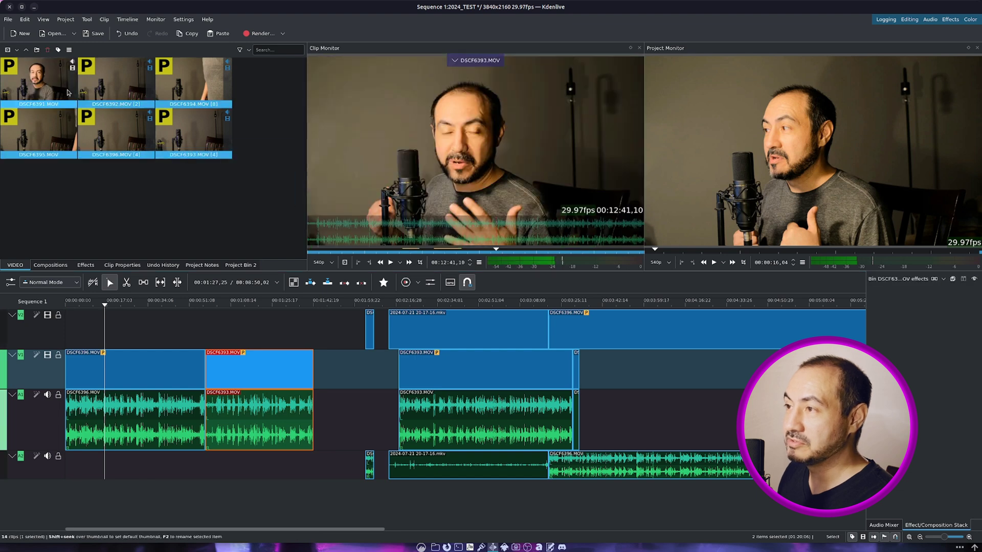
pyautogui.click(186, 181)
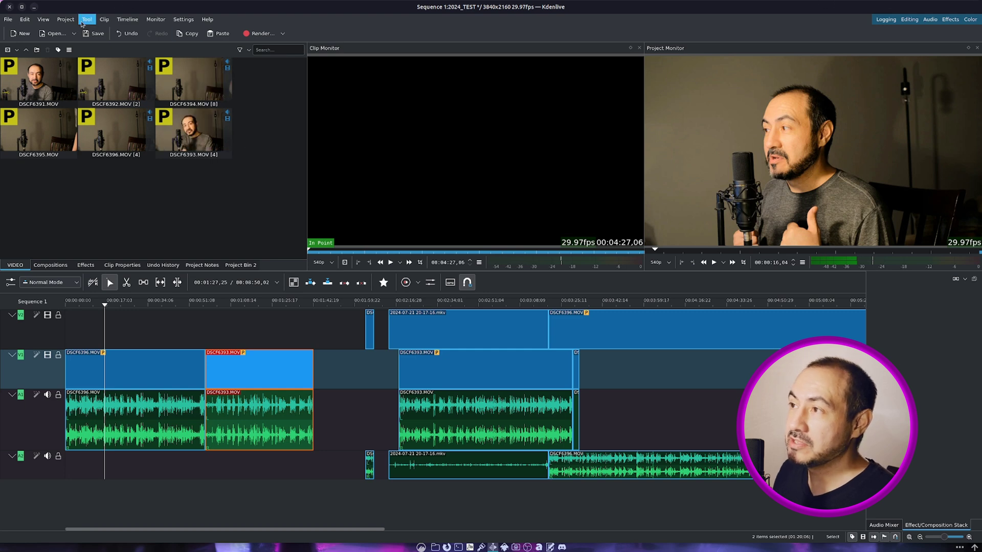
pyautogui.click(66, 19)
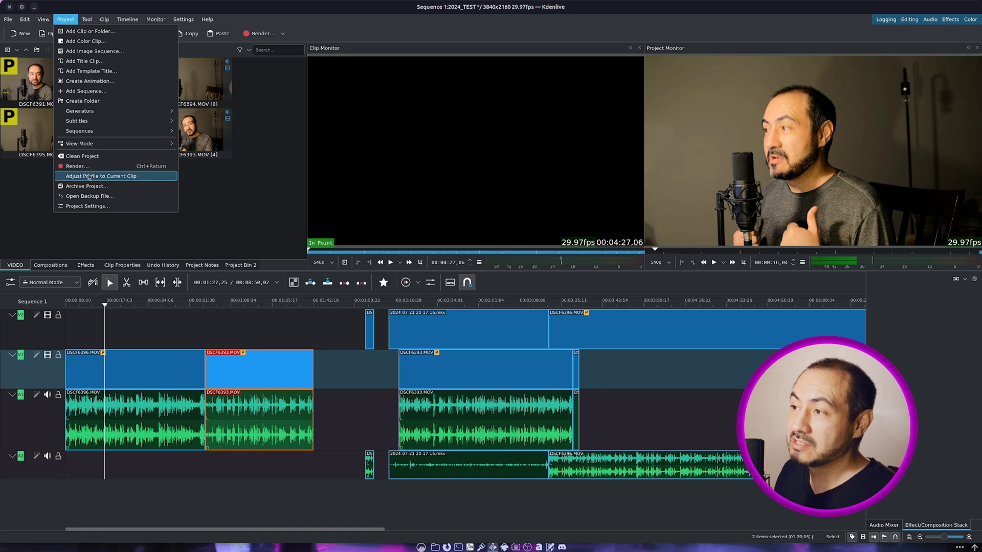
# Step: Open Project Settings on the Proxy tab and list the proxy encoding profiles
pyautogui.click(98, 206)
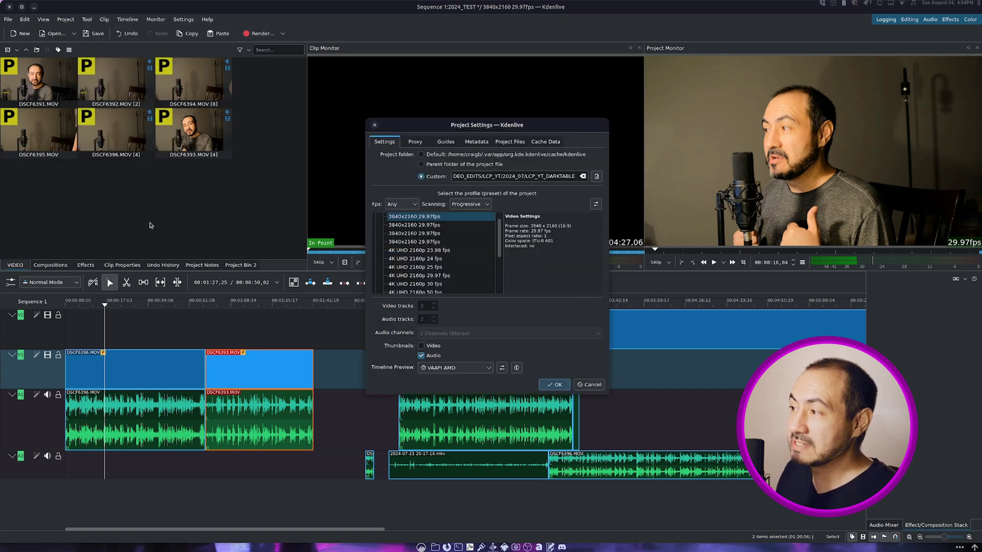
pyautogui.click(415, 143)
pyautogui.moveTo(471, 128); pyautogui.dragTo(445, 126)
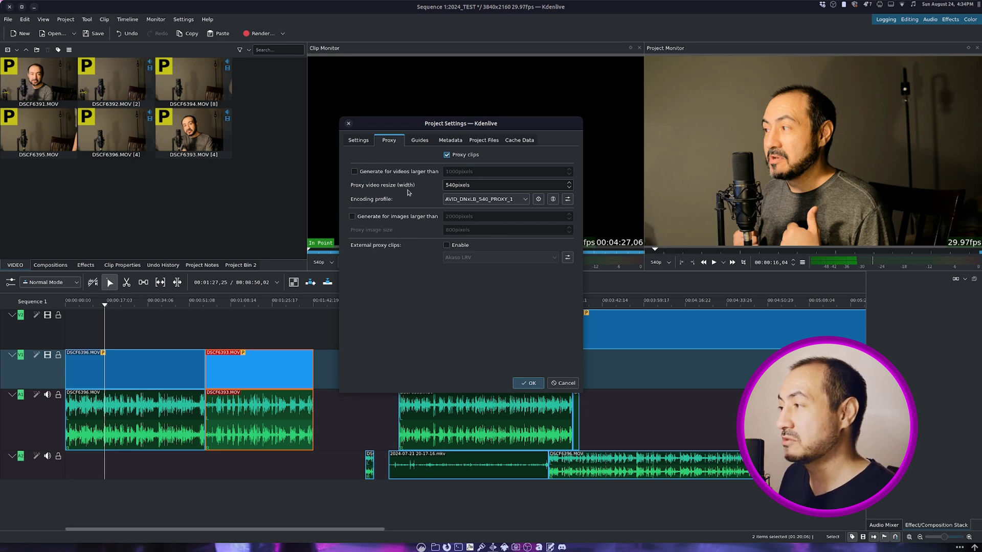
pyautogui.click(524, 200)
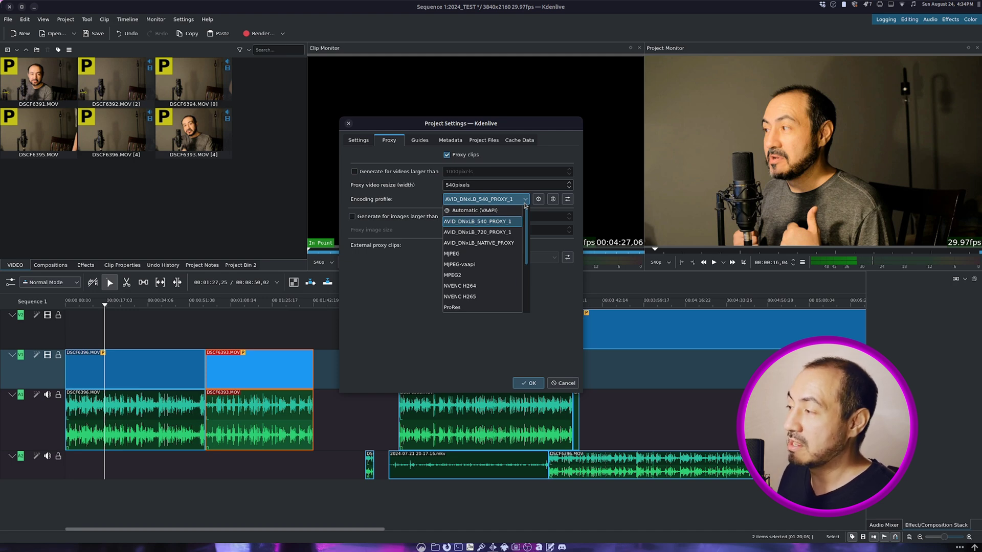
# Step: Scroll through the proxy encoding profiles and leave AVID_DNxLB_540_PROXY_1 selected
pyautogui.moveTo(524, 204)
pyautogui.mouseDown()
pyautogui.moveTo(527, 272)
pyautogui.moveTo(525, 205)
pyautogui.mouseUp()
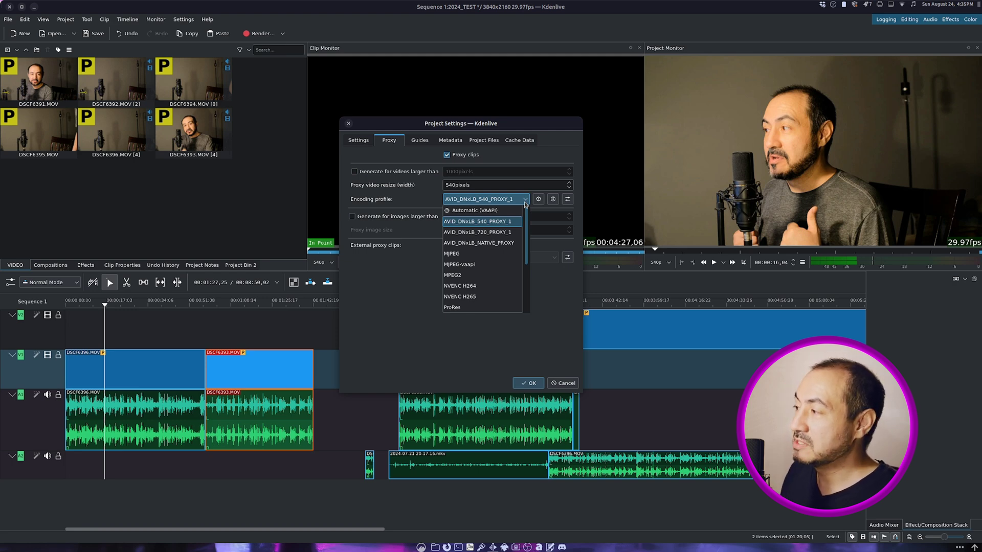
pyautogui.moveTo(525, 207); pyautogui.dragTo(523, 275)
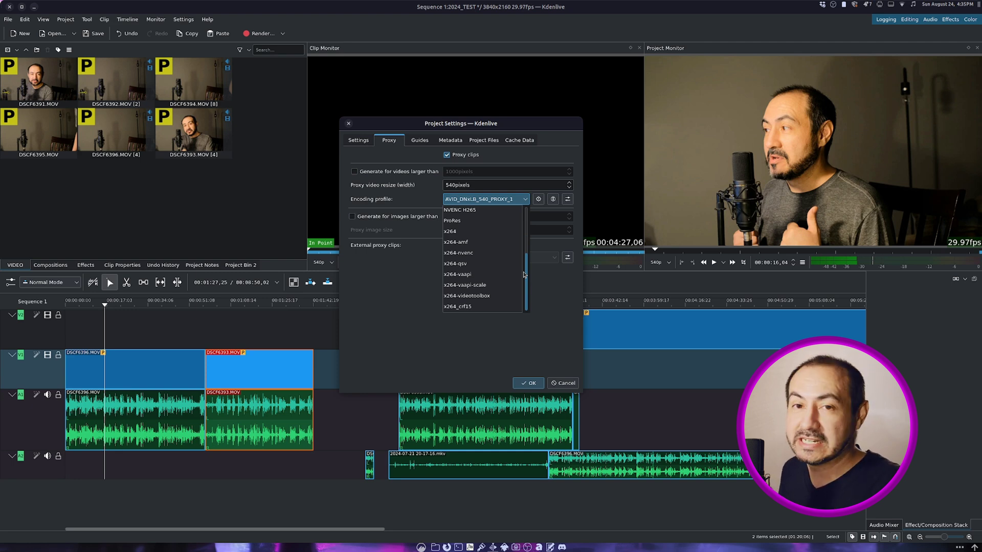
pyautogui.moveTo(524, 275); pyautogui.dragTo(524, 211)
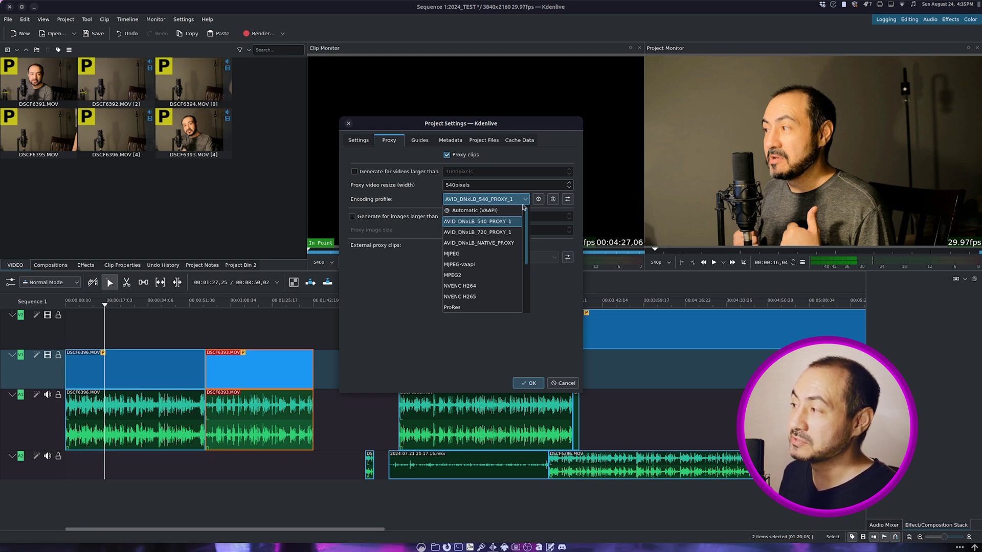
pyautogui.click(568, 201)
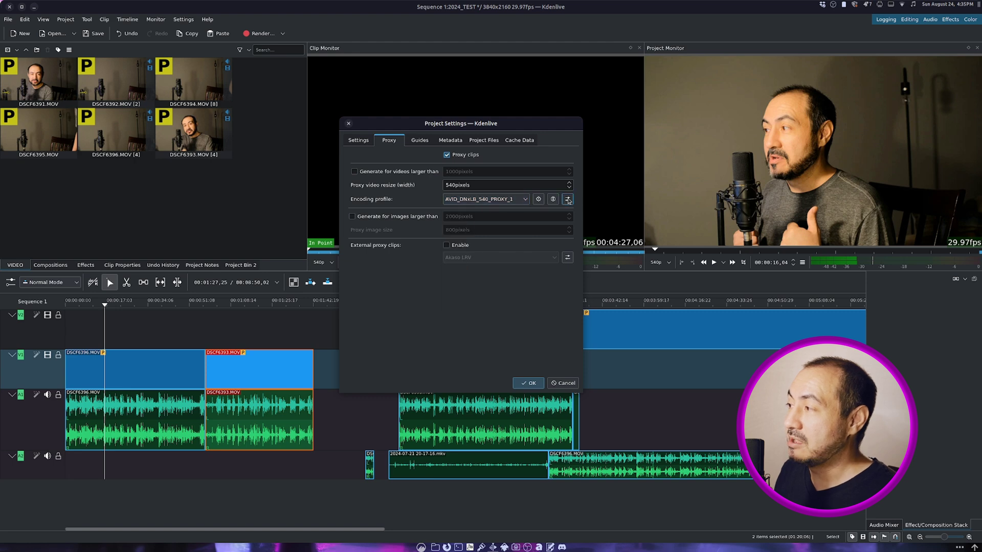
# Step: Check the proxy profile's ffmpeg parameters (960:540, DNxHR LB), then cancel Project Settings
pyautogui.click(568, 200)
pyautogui.click(548, 315)
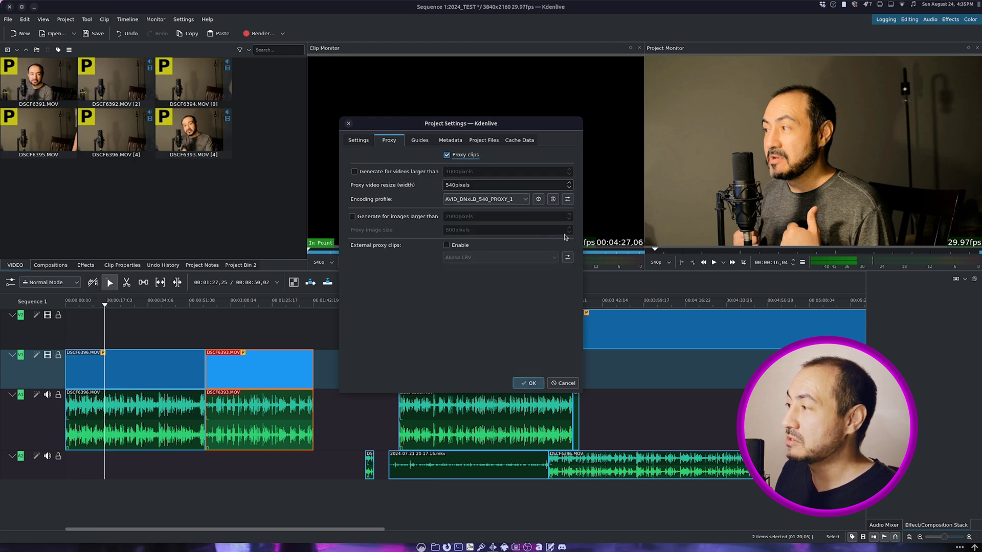
pyautogui.click(553, 200)
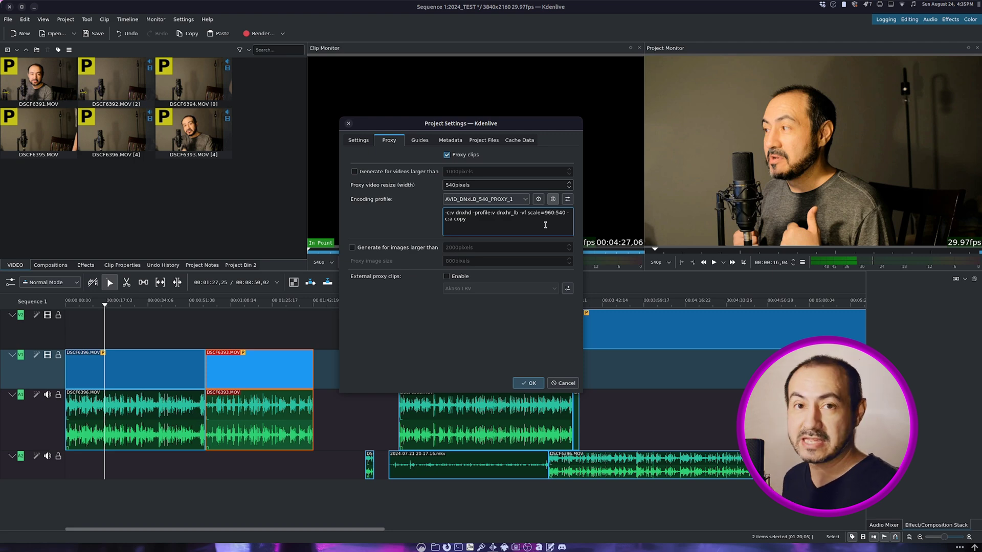
pyautogui.click(561, 383)
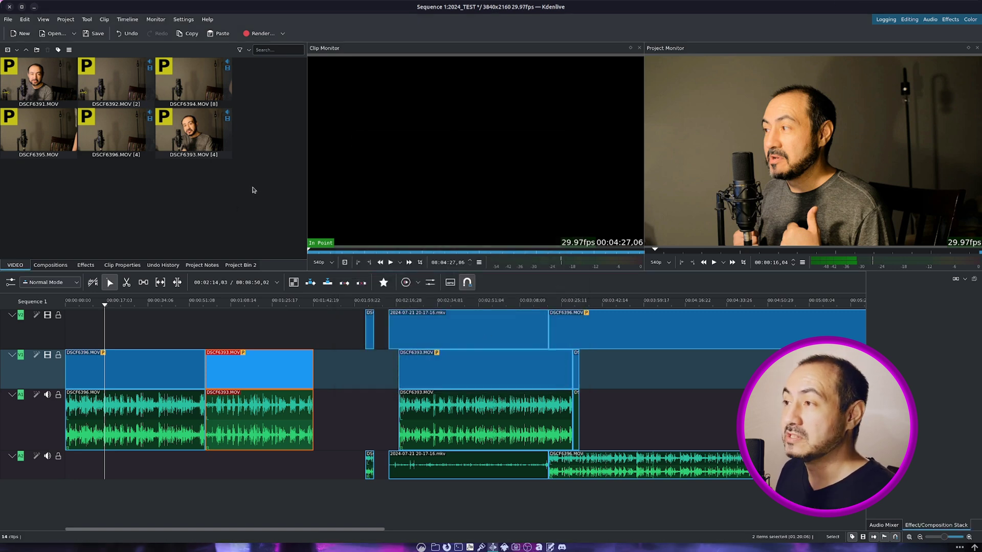
# Step: Select all bin clips, preview DSCF6393 earlier, then select DSCF6396 and DSCF6393
pyautogui.hotkey('ctrl', 'a')
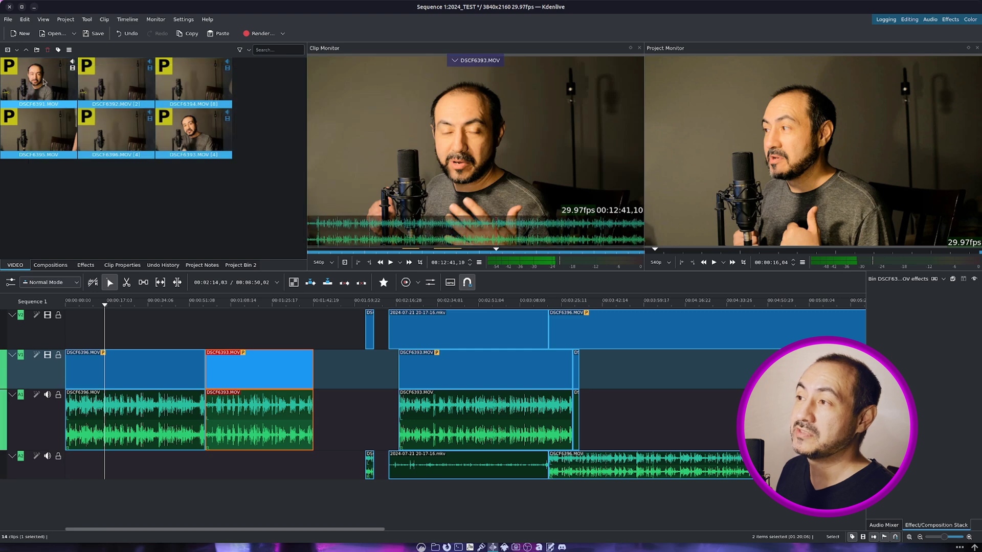
pyautogui.click(411, 238)
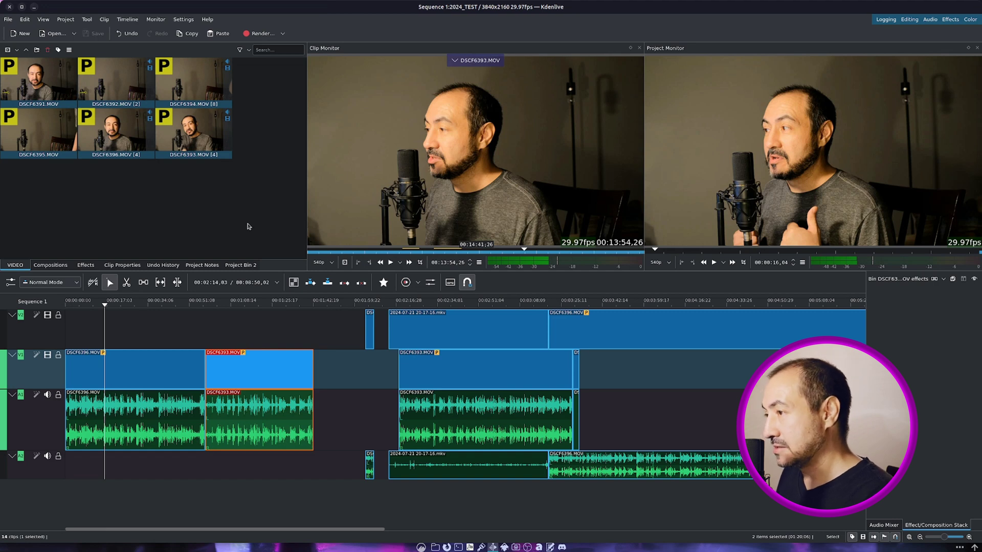
pyautogui.moveTo(250, 207); pyautogui.dragTo(51, 83)
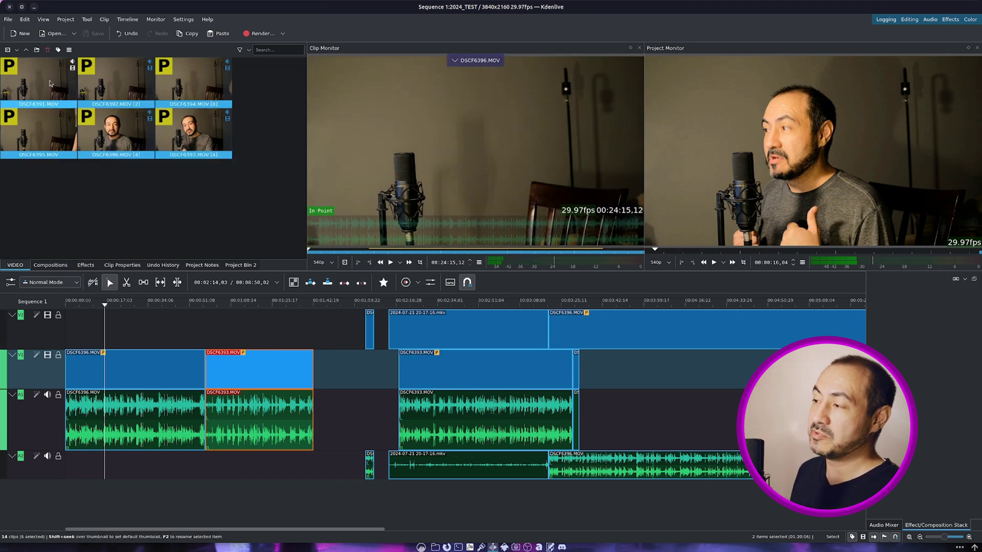